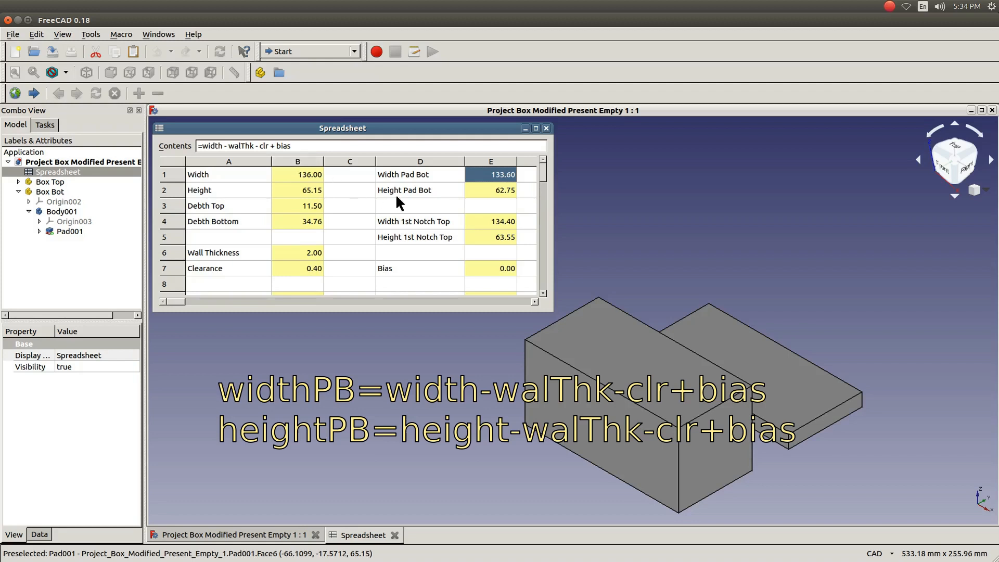
# Check the Height Pad Bot formula in the spreadsheet and switch to the Part Design workbench with the model tree shown
pyautogui.click(488, 190)
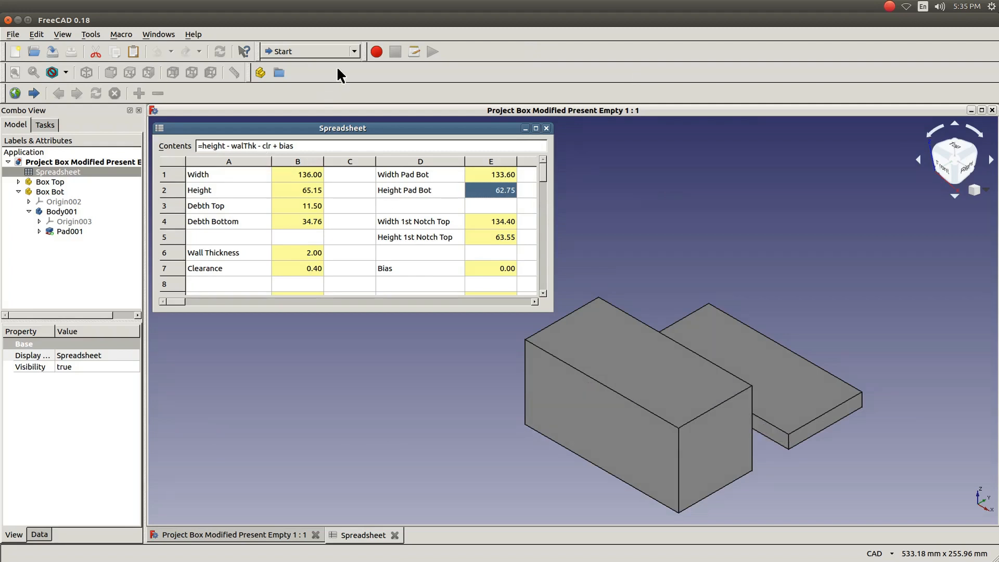
pyautogui.click(593, 172)
pyautogui.click(356, 51)
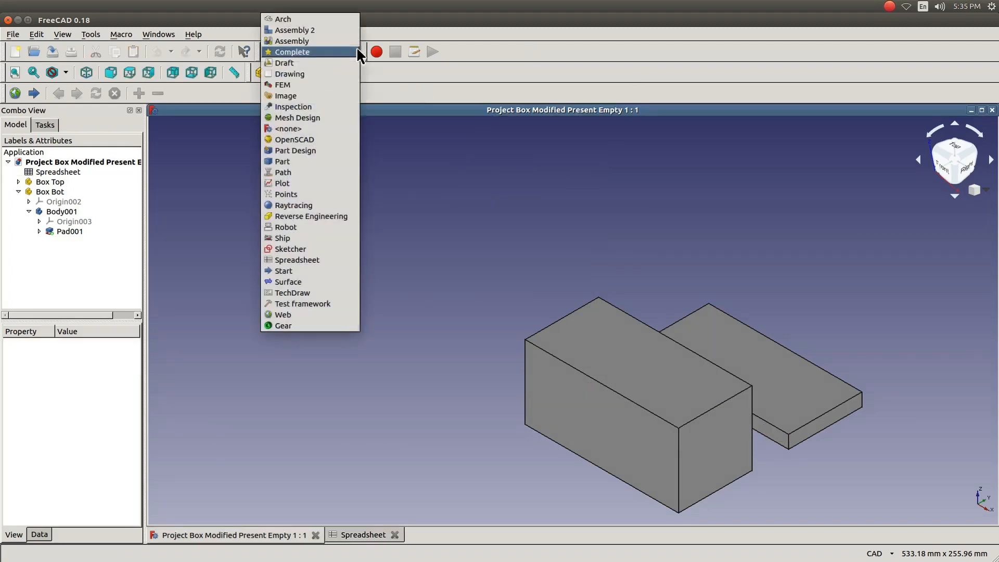
pyautogui.click(301, 150)
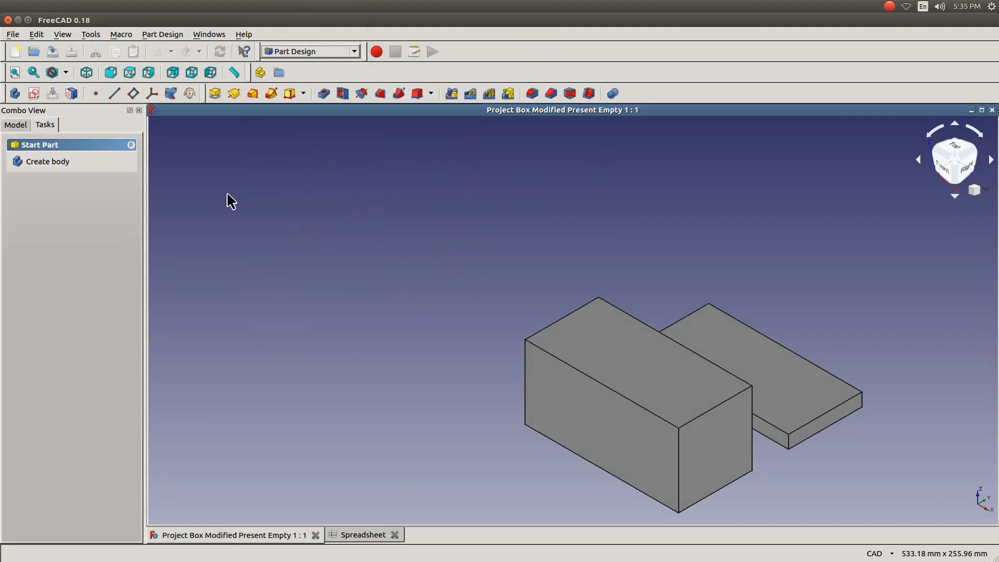
pyautogui.click(7, 124)
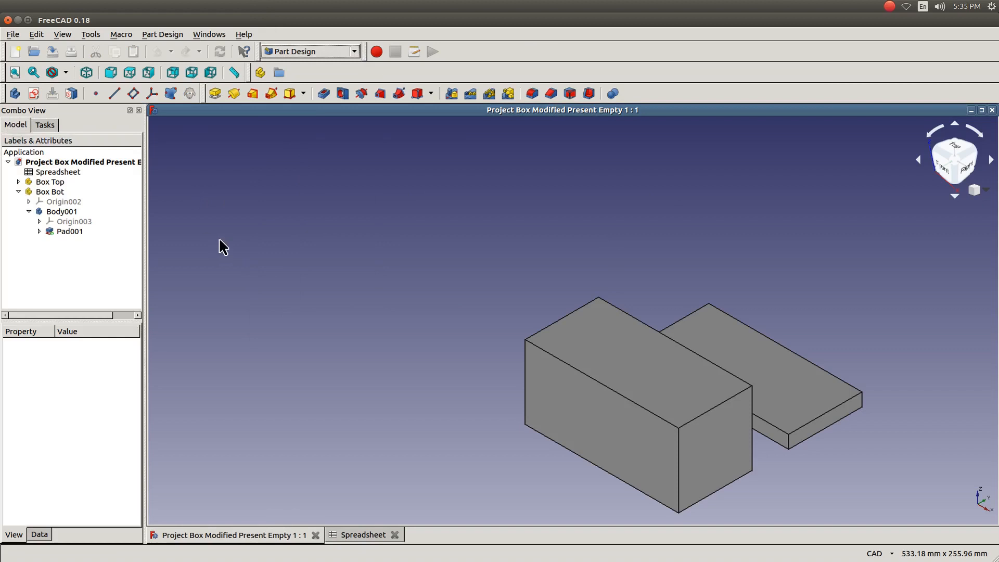
# Create a datum plane on the top face of the Box Bot body, using Plane face attachment with zero offset
pyautogui.click(57, 212)
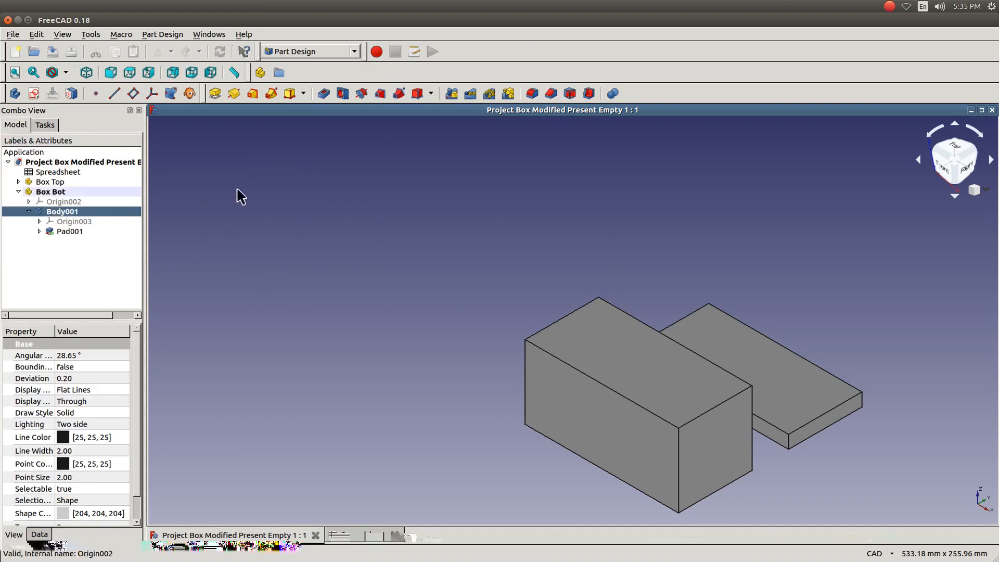
pyautogui.click(601, 348)
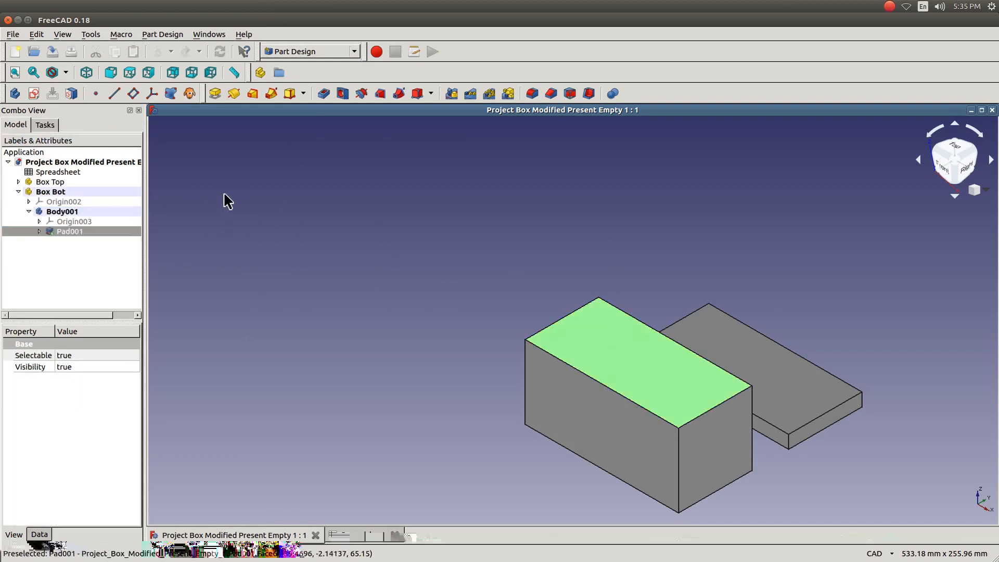
pyautogui.click(133, 94)
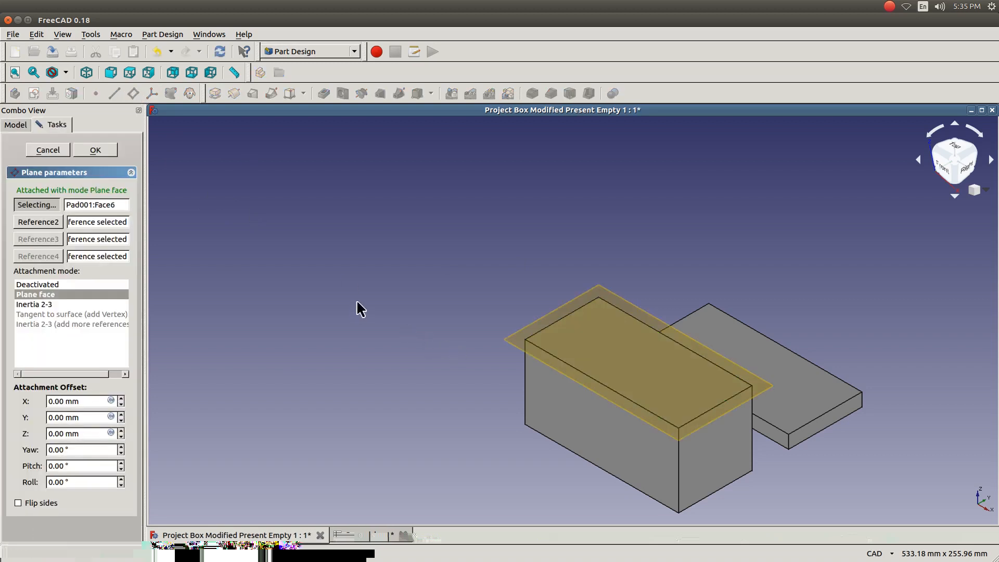
pyautogui.click(87, 151)
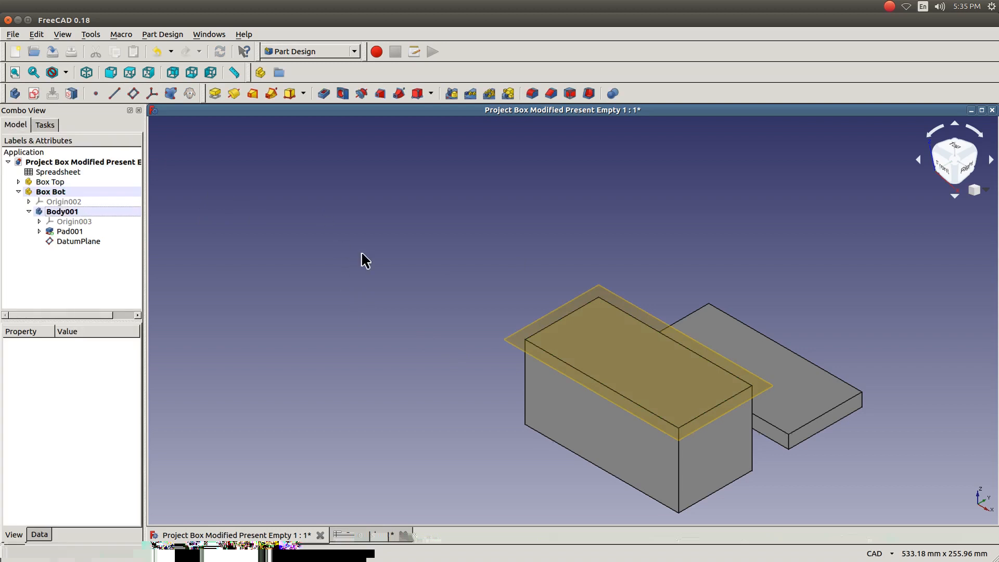
# Create a new sketch on the datum plane and close it while still empty
pyautogui.click(517, 348)
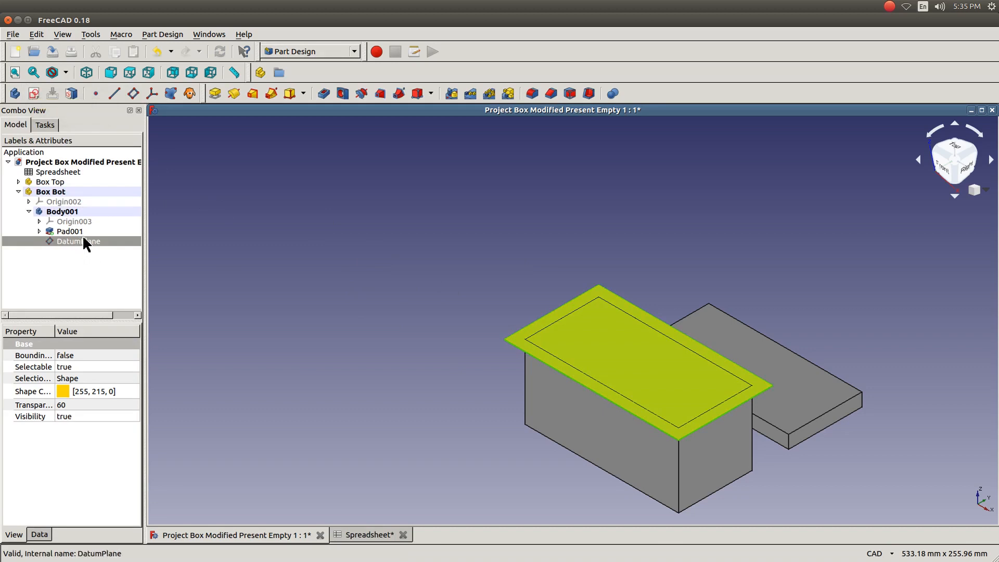
pyautogui.click(34, 93)
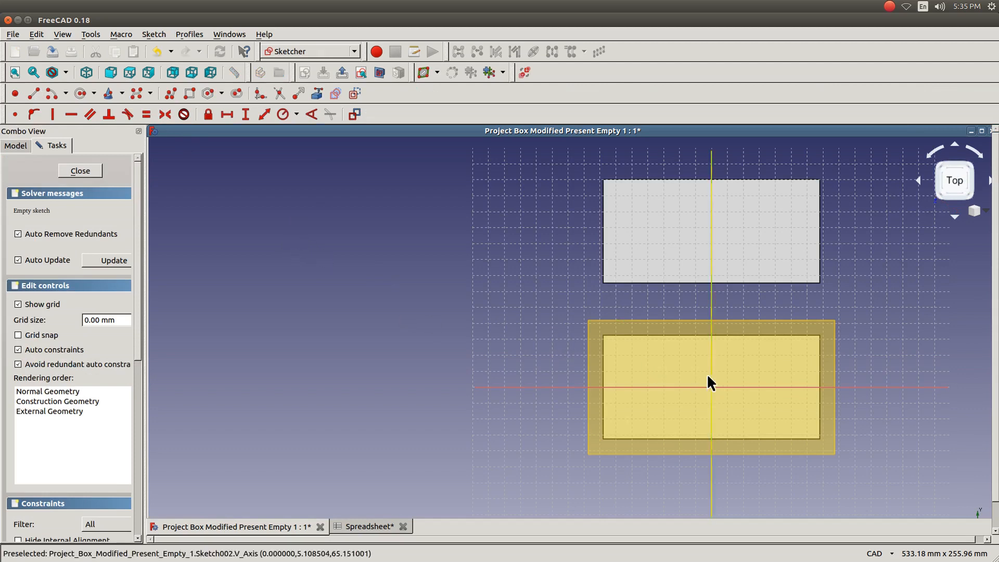
pyautogui.moveTo(709, 376)
pyautogui.mouseDown(button='middle')
pyautogui.moveTo(542, 361)
pyautogui.moveTo(529, 339)
pyautogui.mouseUp(button='middle')
pyautogui.scroll(4, 529, 340)
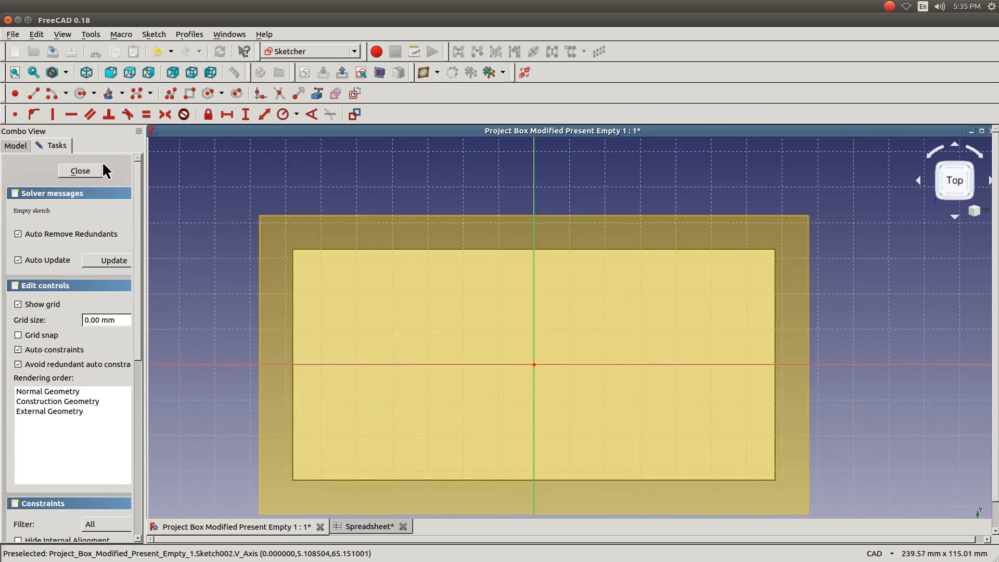
pyautogui.click(80, 170)
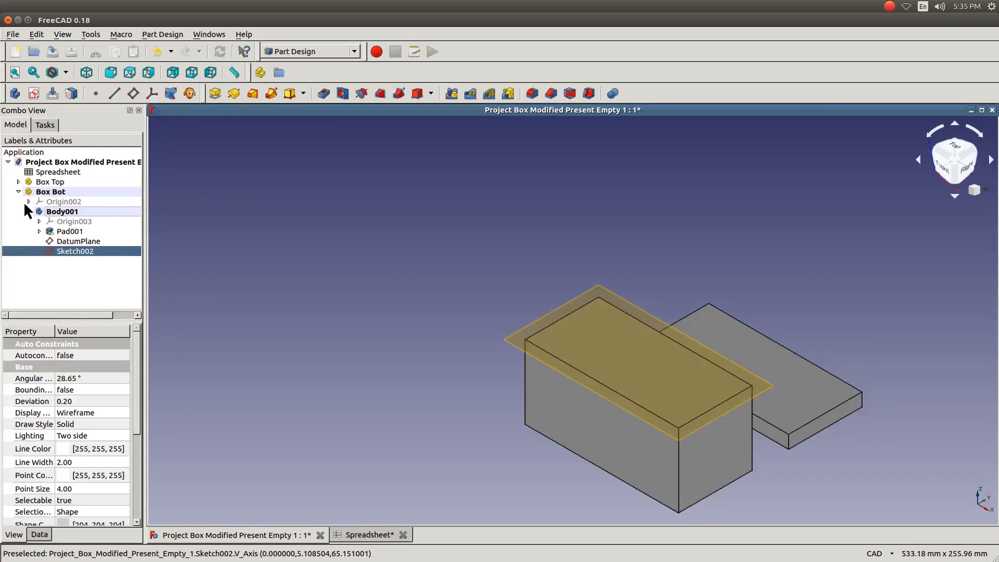
# Hide the datum plane by setting its Visibility property to false
pyautogui.click(64, 244)
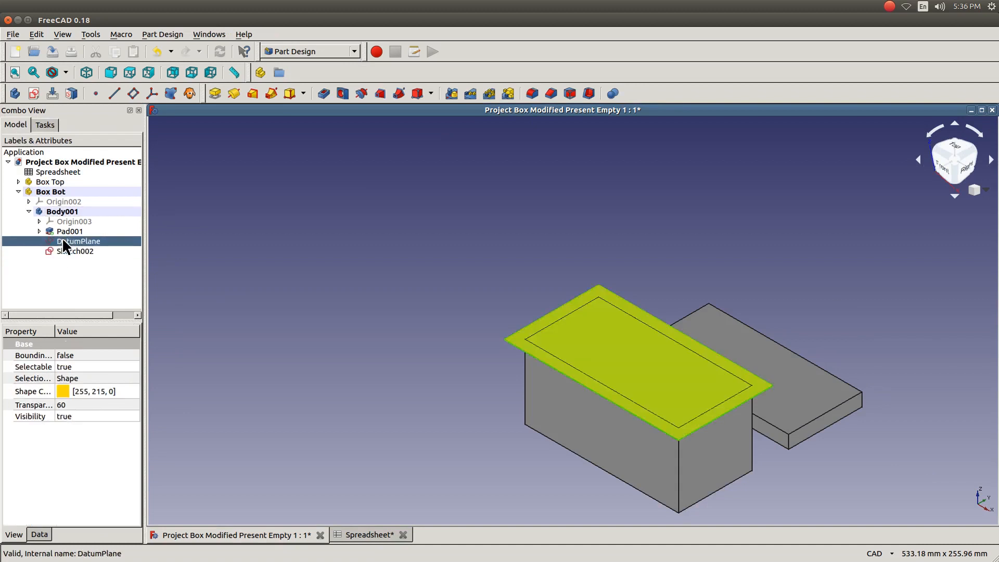
pyautogui.click(65, 416)
pyautogui.click(65, 417)
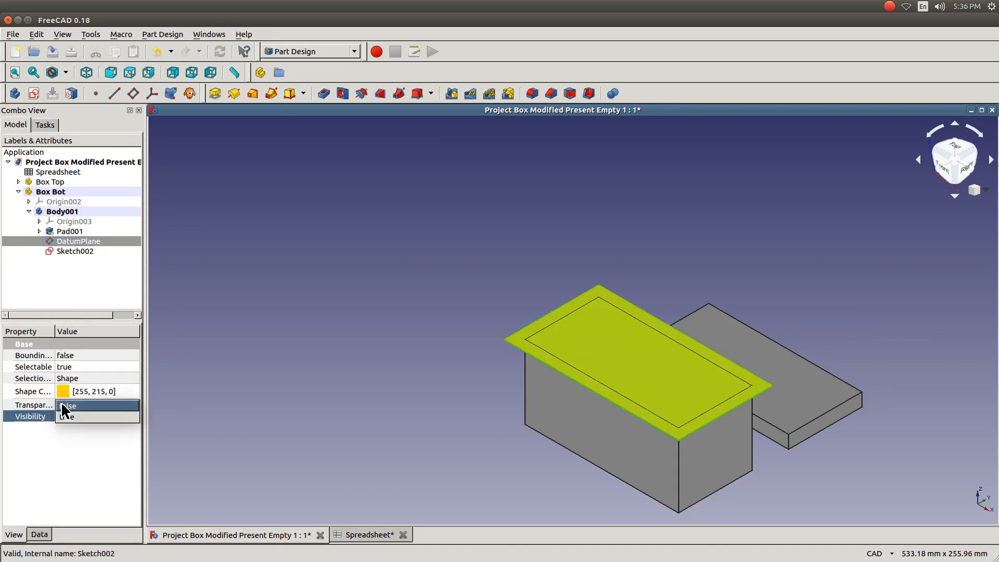
pyautogui.click(65, 406)
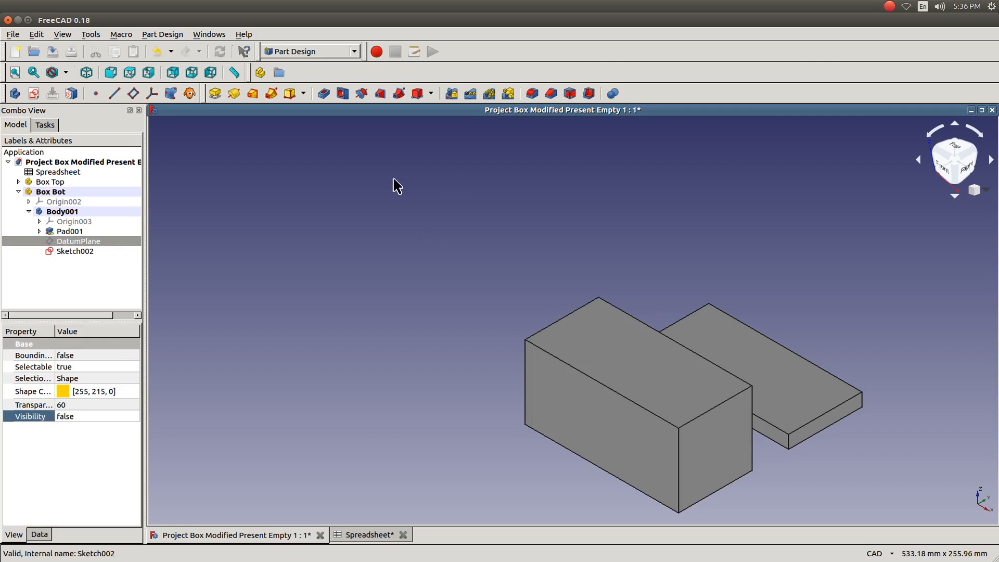
# Reopen the empty sketch and draw a rectangle about 122 mm wide and 51 mm high inside the box's top face
pyautogui.doubleClick(73, 252)
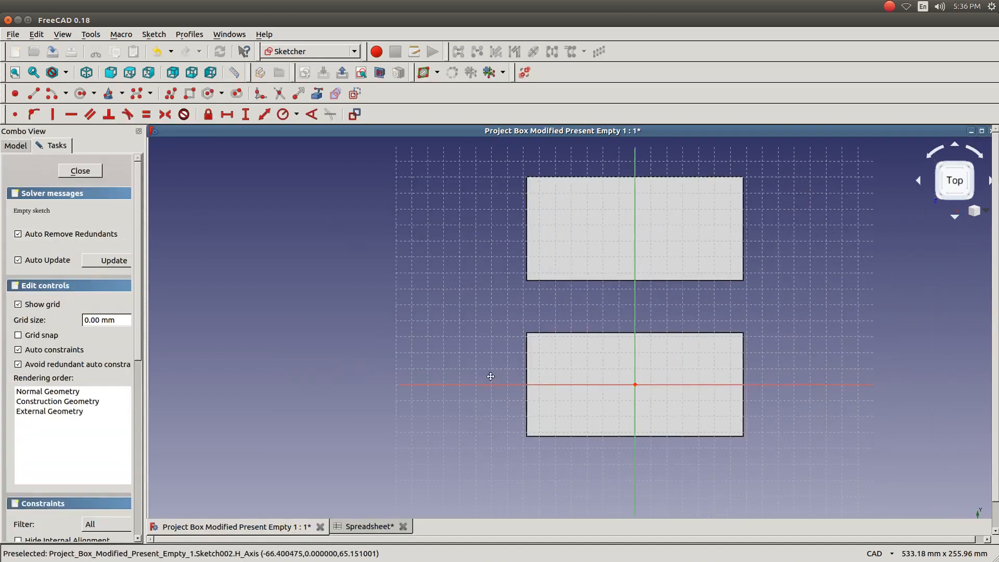
pyautogui.scroll(3, 517, 350)
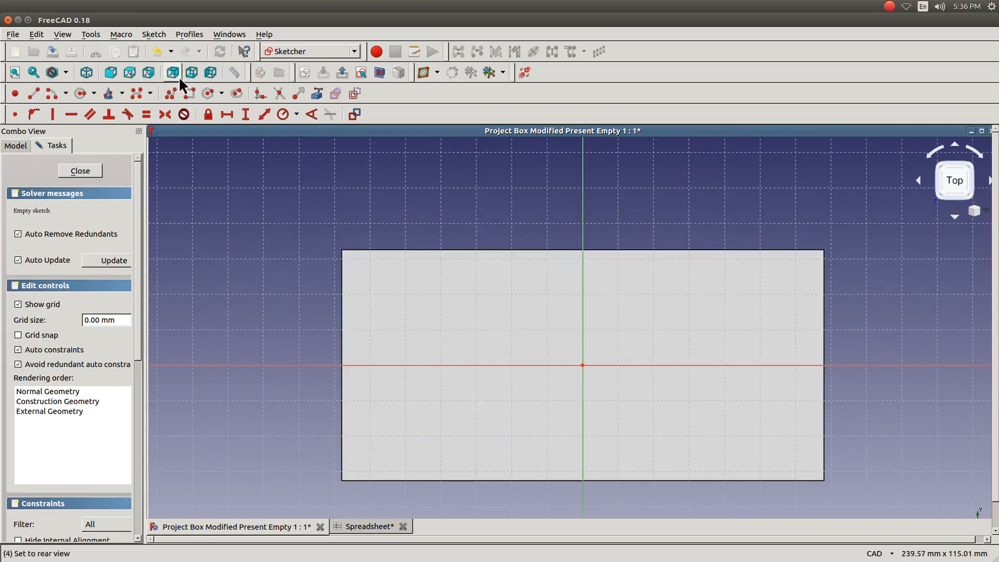
pyautogui.click(190, 94)
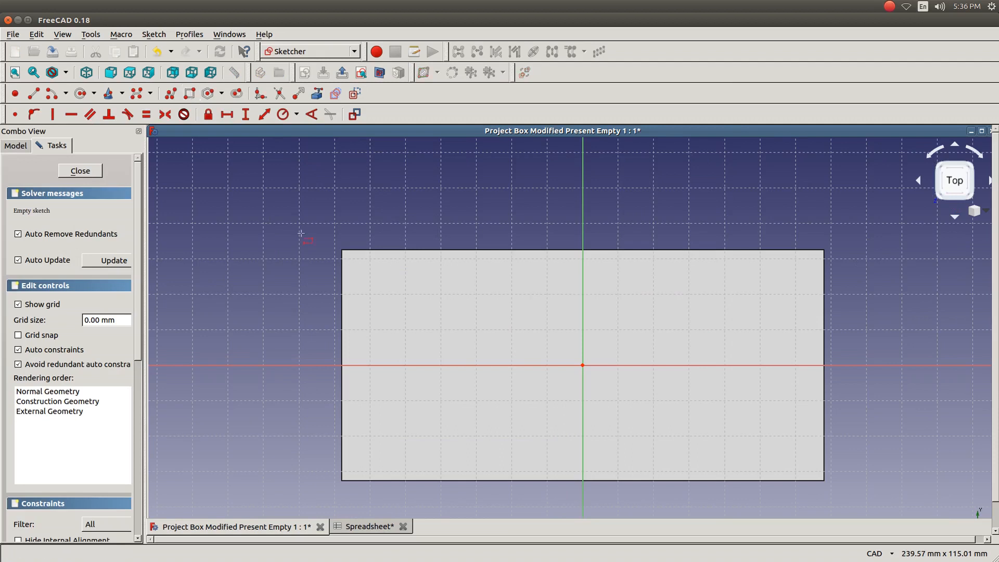
pyautogui.click(364, 275)
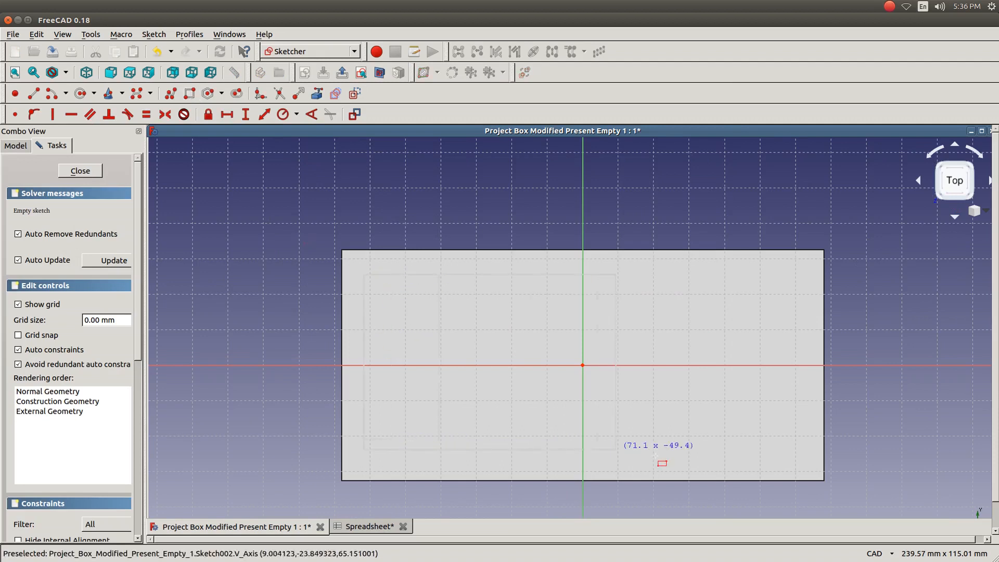
pyautogui.click(794, 456)
pyautogui.rightClick(251, 232)
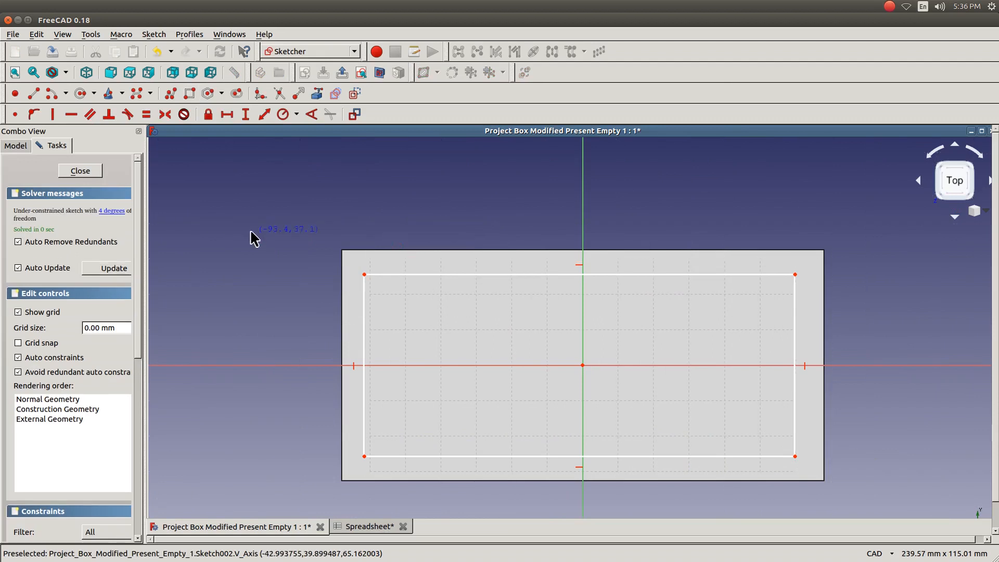
# Constrain the rectangle's upper corners symmetric about the vertical axis and its left corners symmetric about the horizontal axis
pyautogui.click(366, 275)
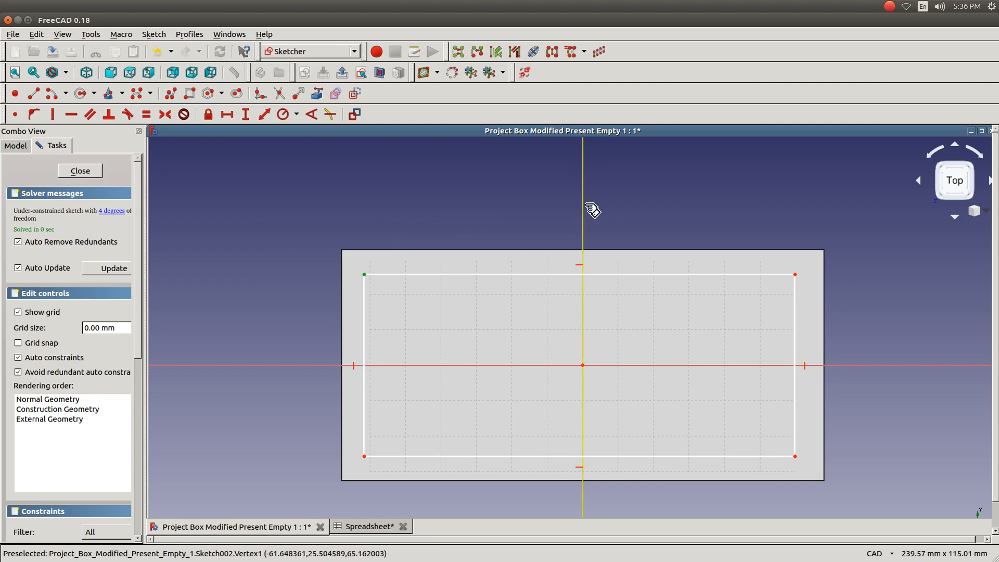
pyautogui.click(796, 275)
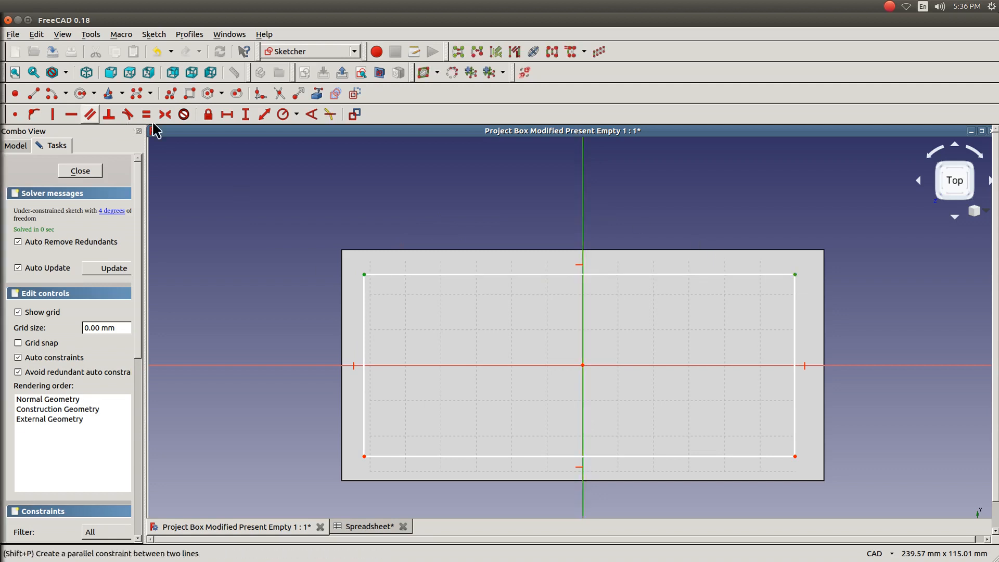
pyautogui.click(167, 115)
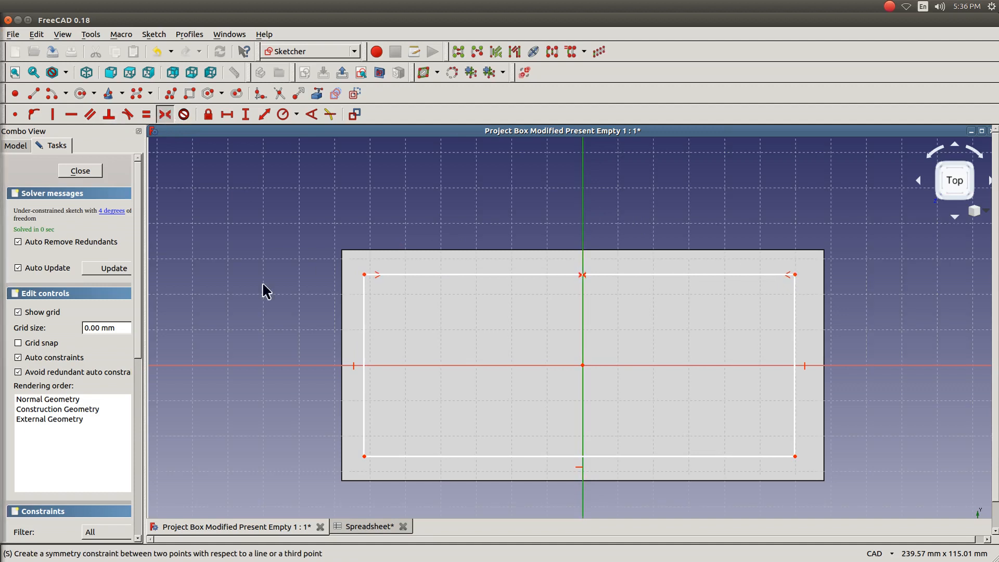
pyautogui.click(366, 456)
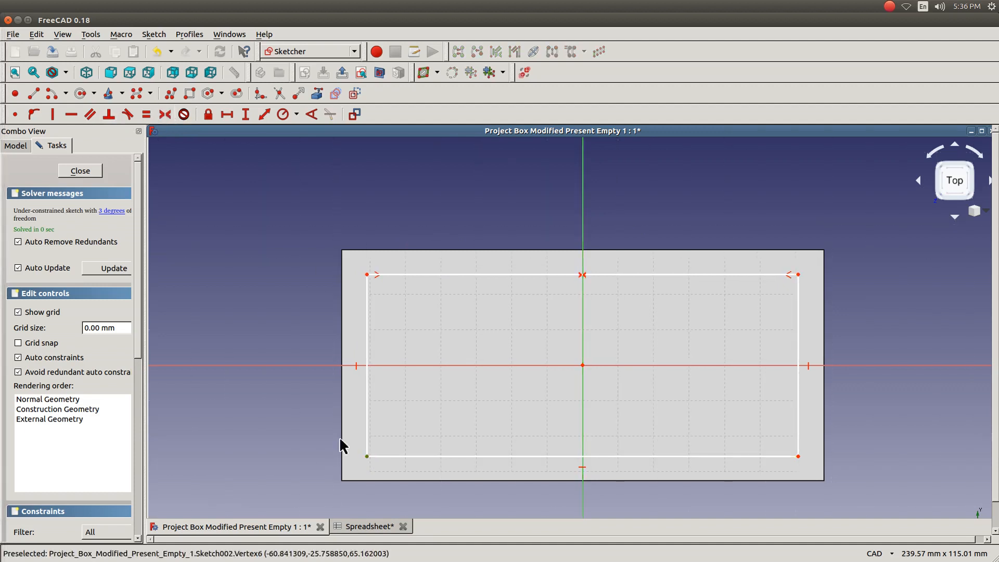
pyautogui.click(262, 366)
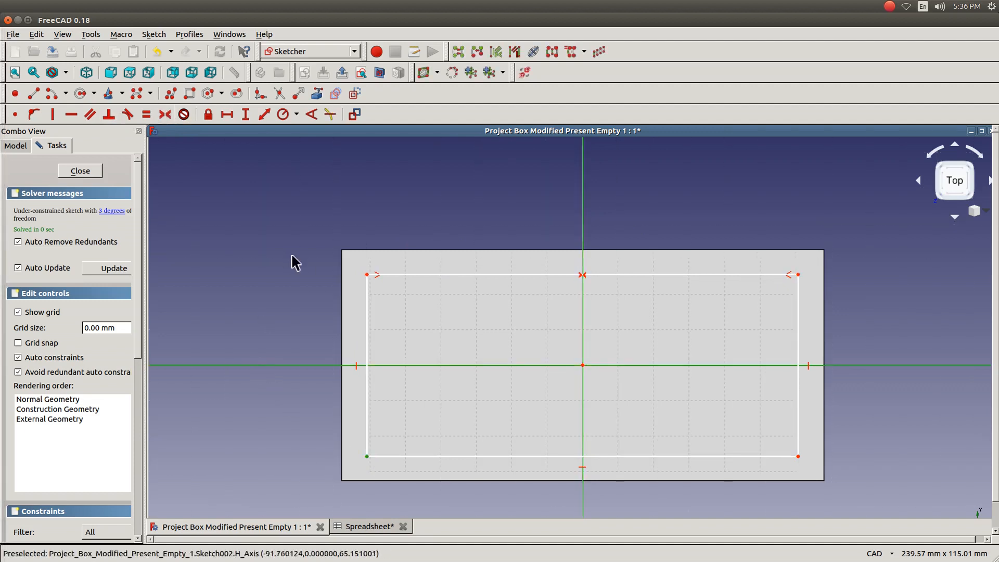
pyautogui.click(367, 274)
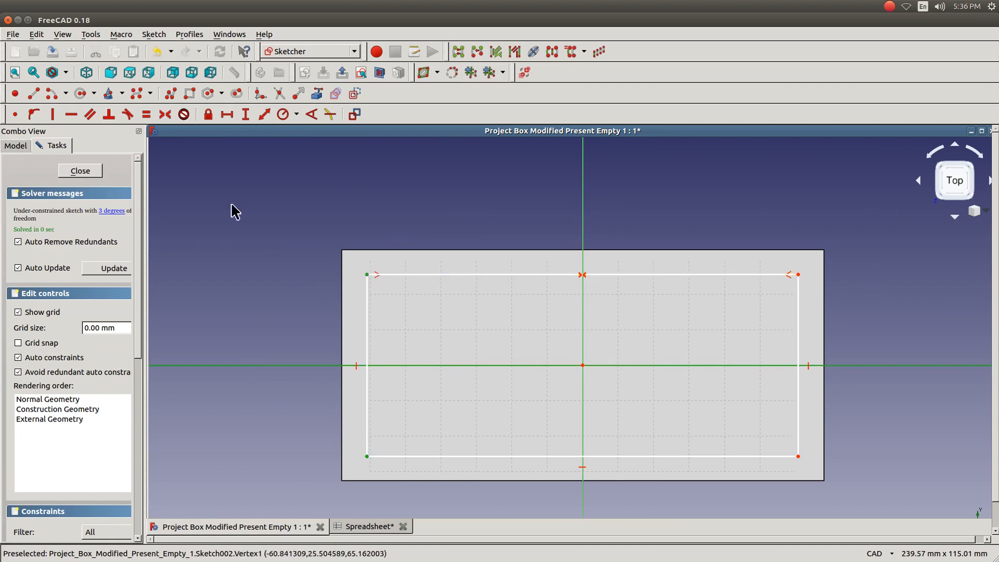
pyautogui.click(165, 114)
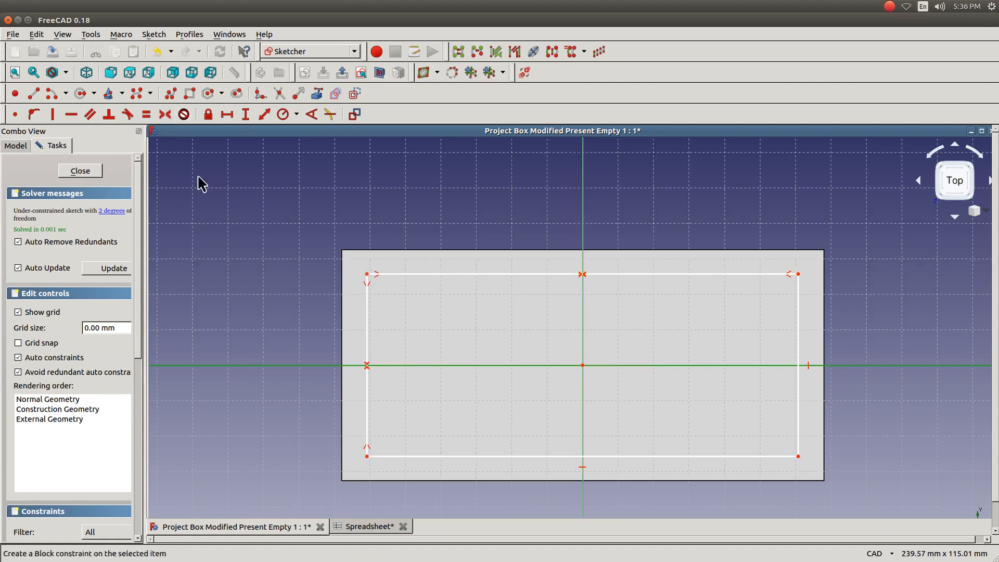
# Add a horizontal length constraint to the rectangle's upper edge and begin its formula with a reference to Spreadsheet
pyautogui.click(470, 275)
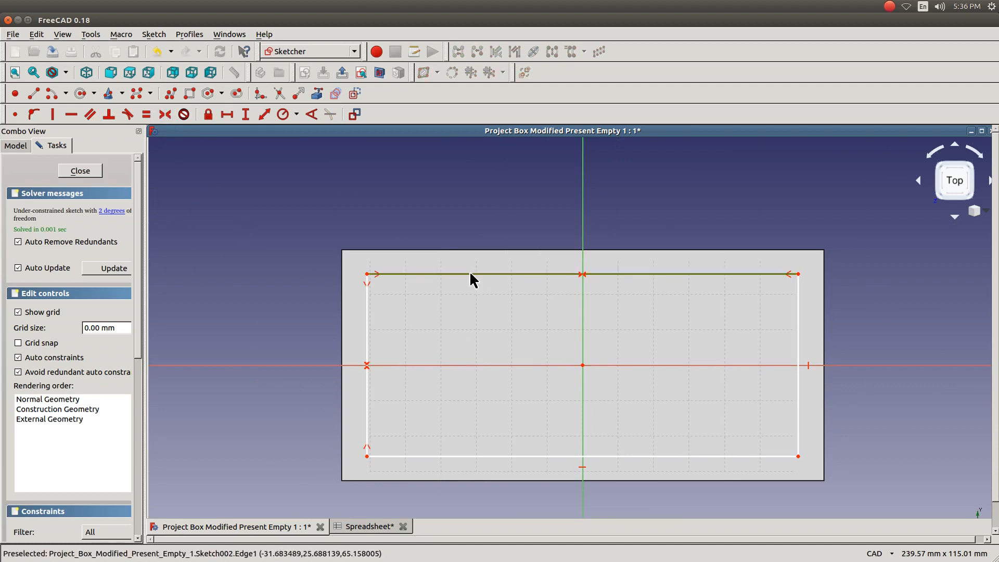
pyautogui.click(226, 116)
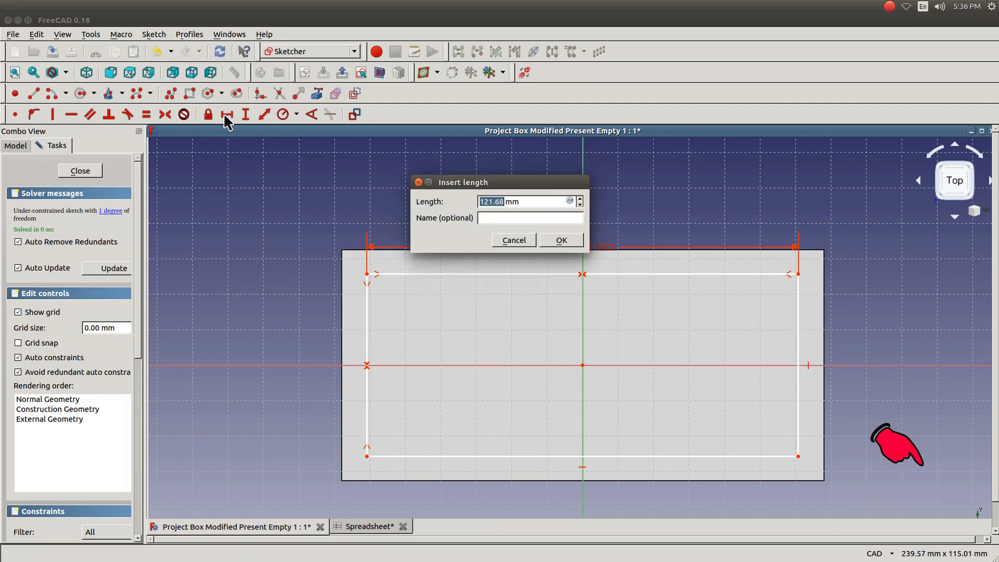
pyautogui.click(570, 201)
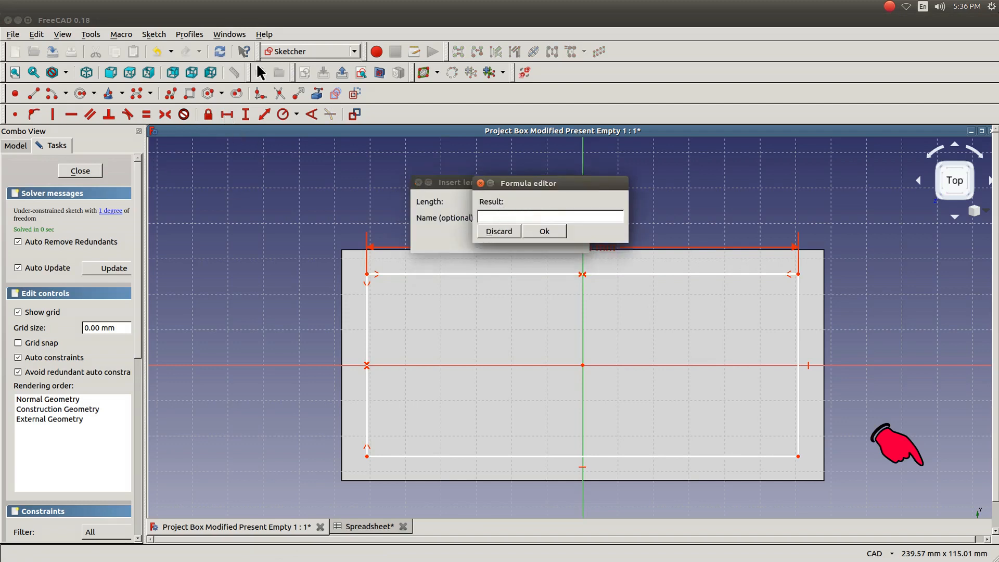
pyautogui.write('s')
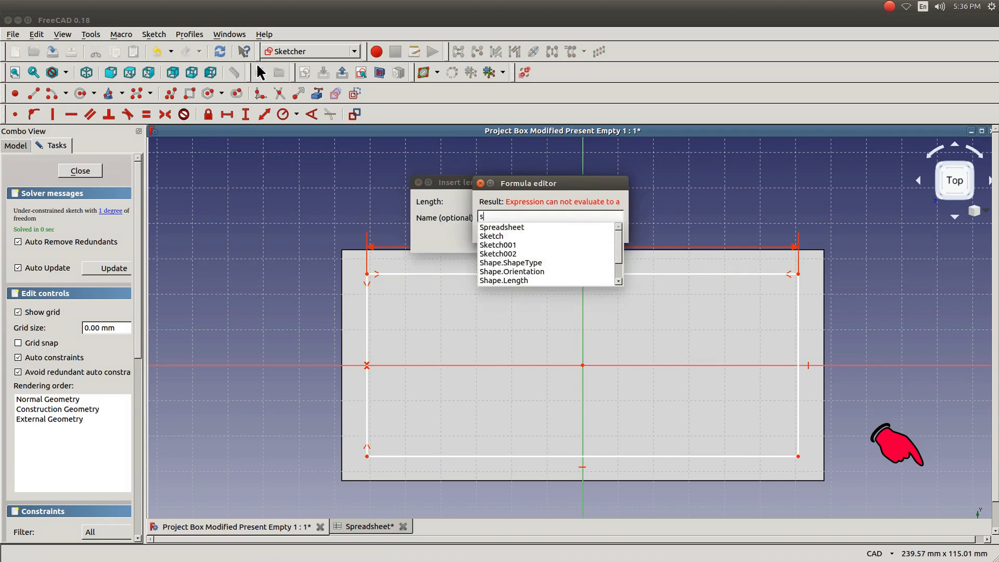
pyautogui.press('Down')
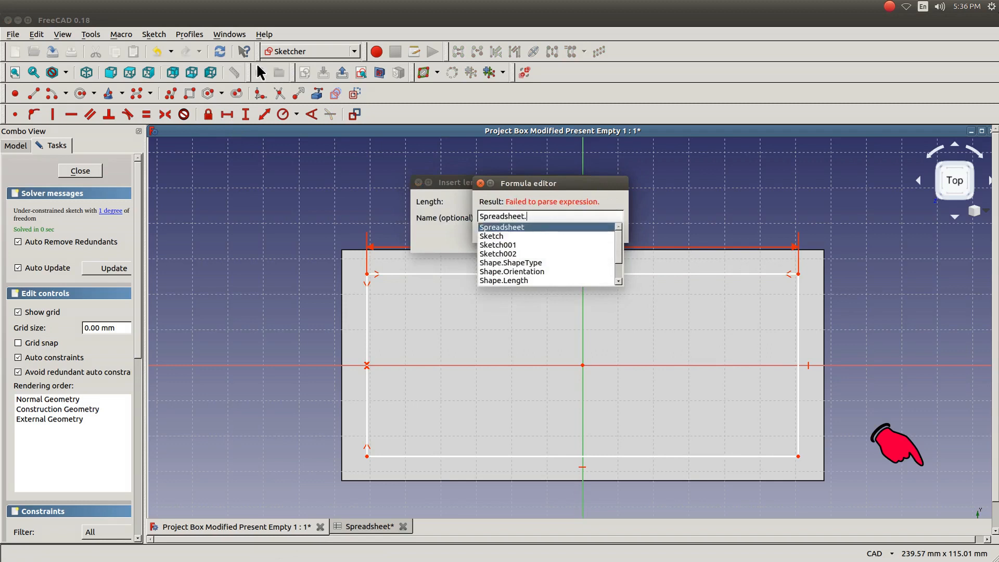
pyautogui.write('widthN1stT')
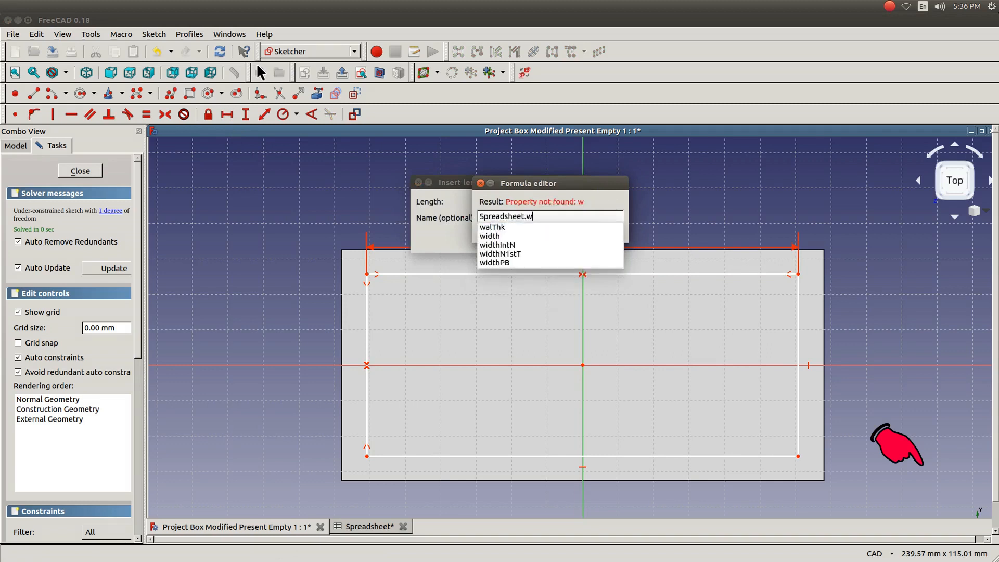
pyautogui.click(486, 255)
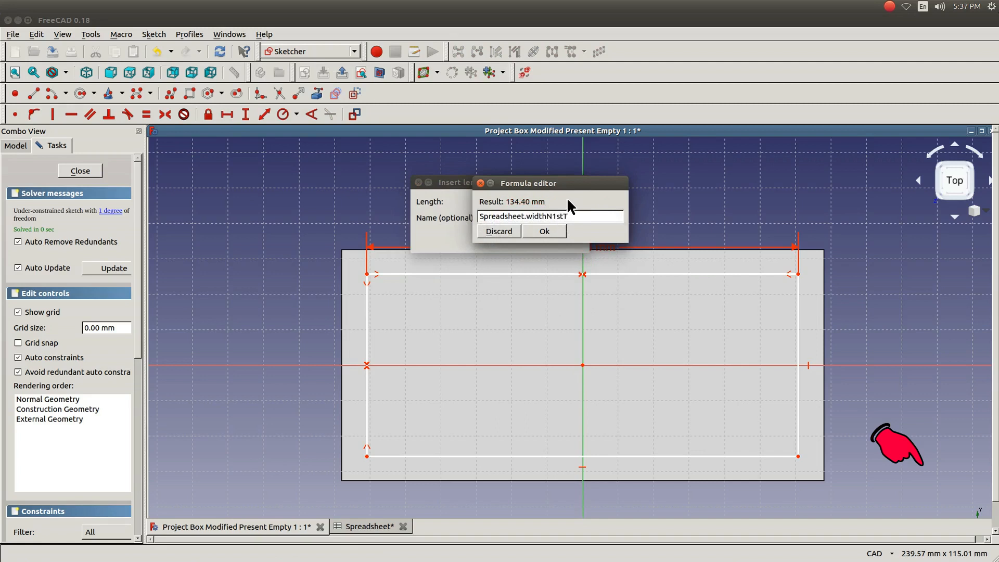
pyautogui.press('BackSpace')
pyautogui.press('BackSpace')
pyautogui.press('BackSpace')
pyautogui.press('BackSpace')
pyautogui.press('BackSpace')
pyautogui.press('BackSpace')
pyautogui.press('BackSpace')
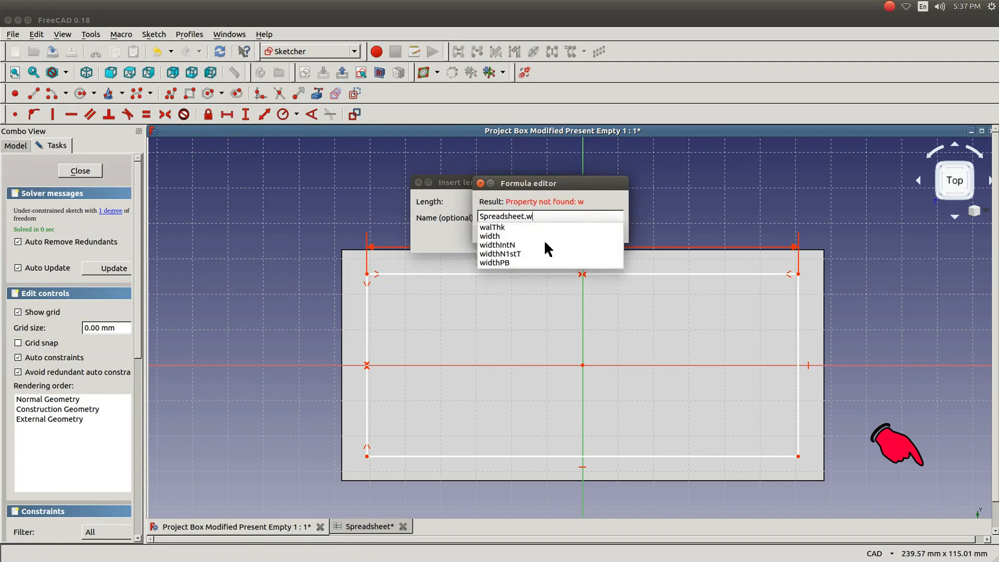
# Set the upper edge's horizontal length to the formula Spreadsheet.widthPB
pyautogui.click(510, 265)
pyautogui.click(541, 231)
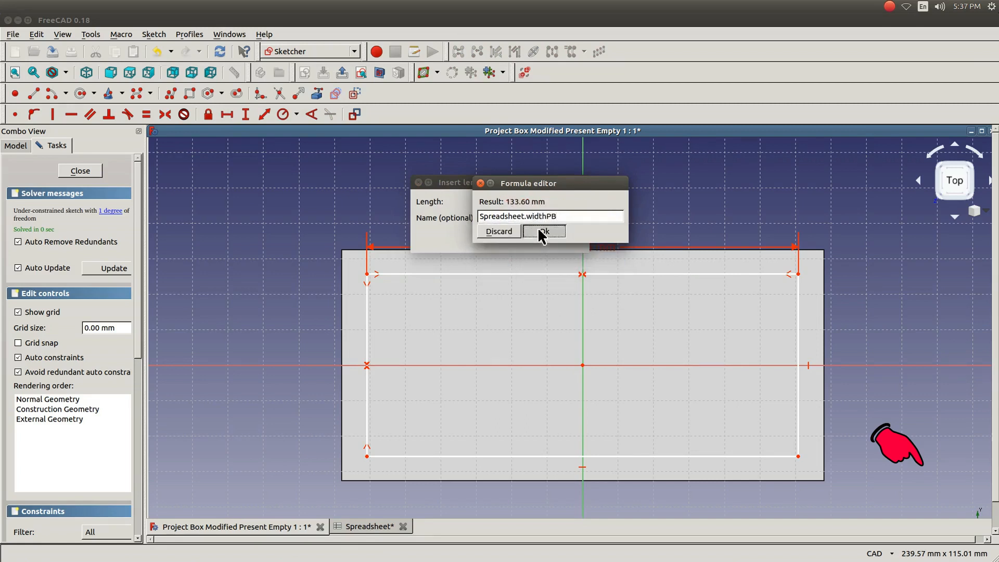
pyautogui.click(562, 239)
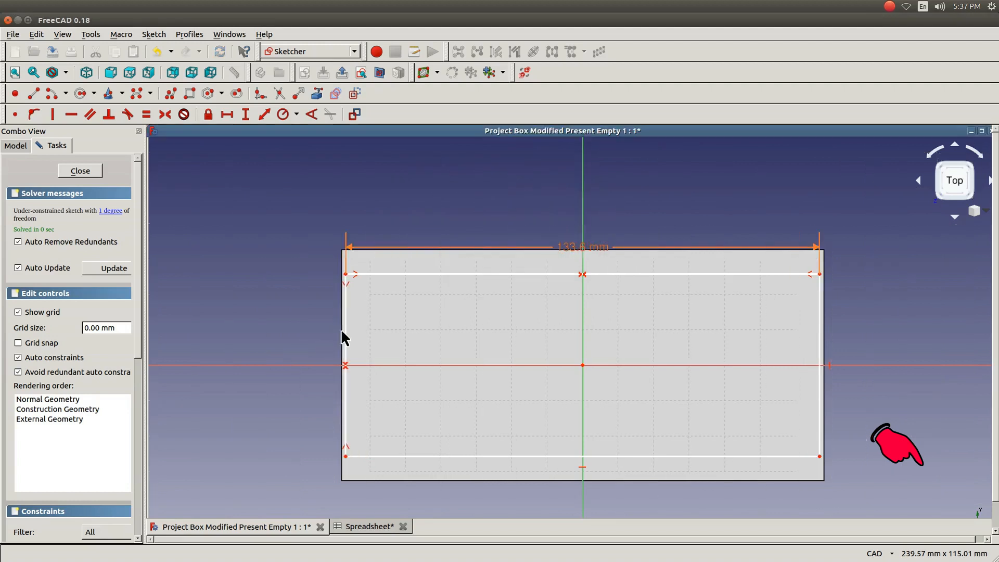
# Add a vertical length constraint with the formula Spreadsheet.heightPB to the rectangle's left edge and close the sketch
pyautogui.click(345, 337)
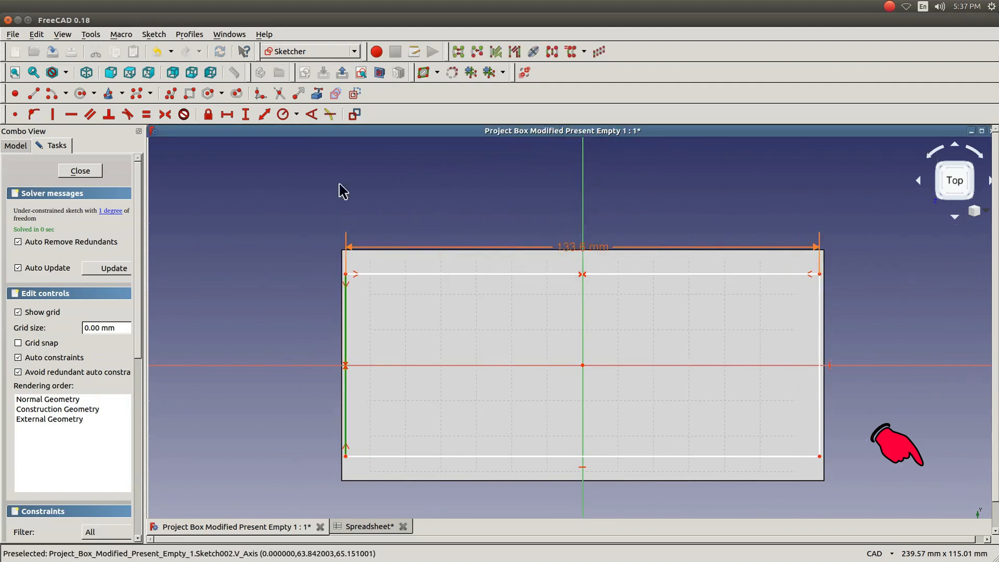
pyautogui.click(246, 115)
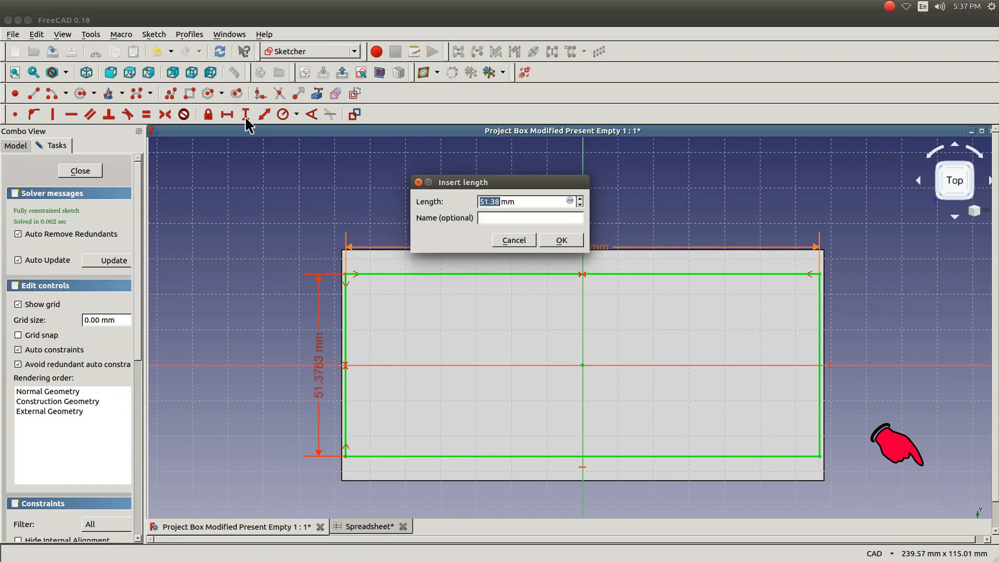
pyautogui.click(571, 201)
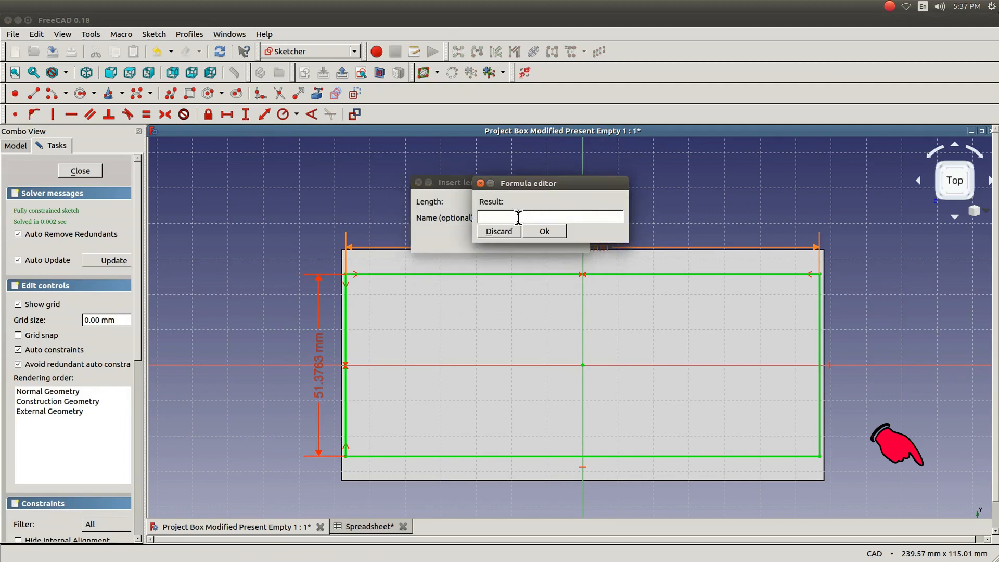
pyautogui.write('S')
pyautogui.press('Down')
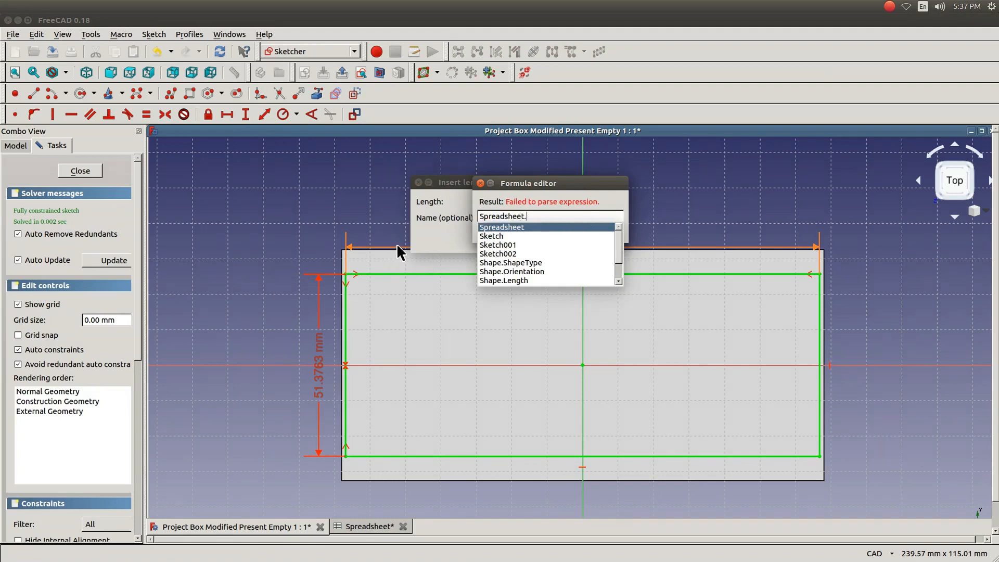
pyautogui.write('he')
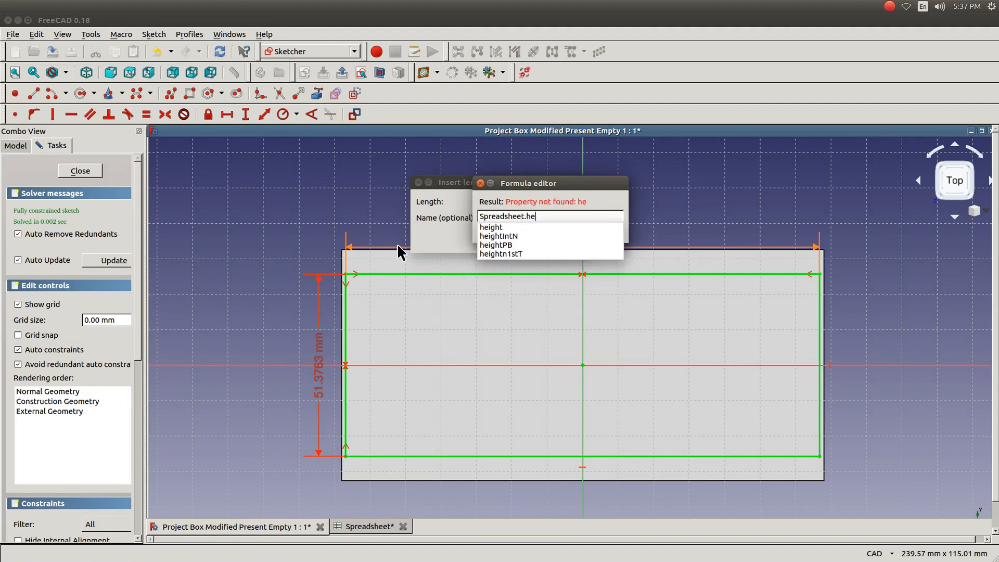
pyautogui.click(496, 245)
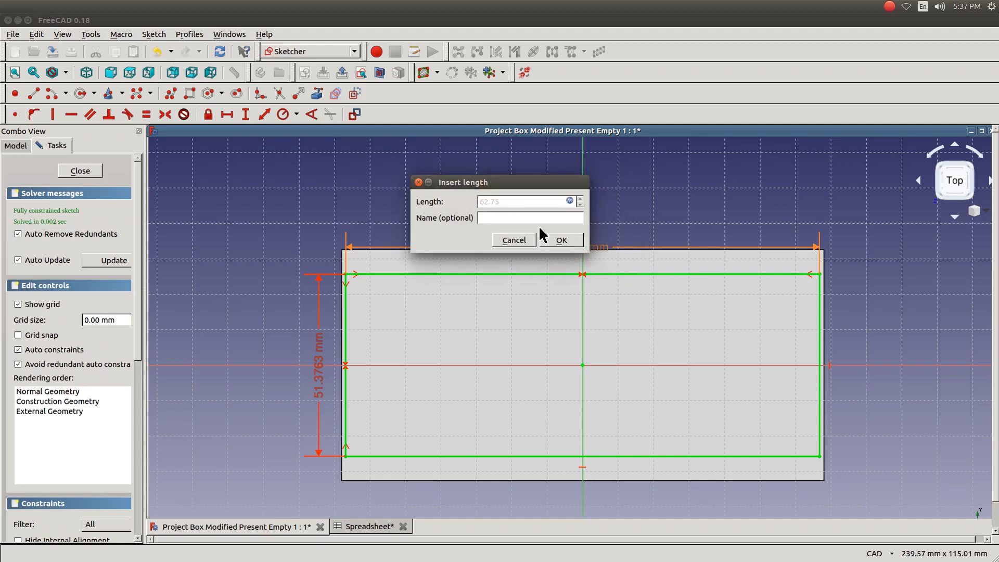
pyautogui.click(552, 234)
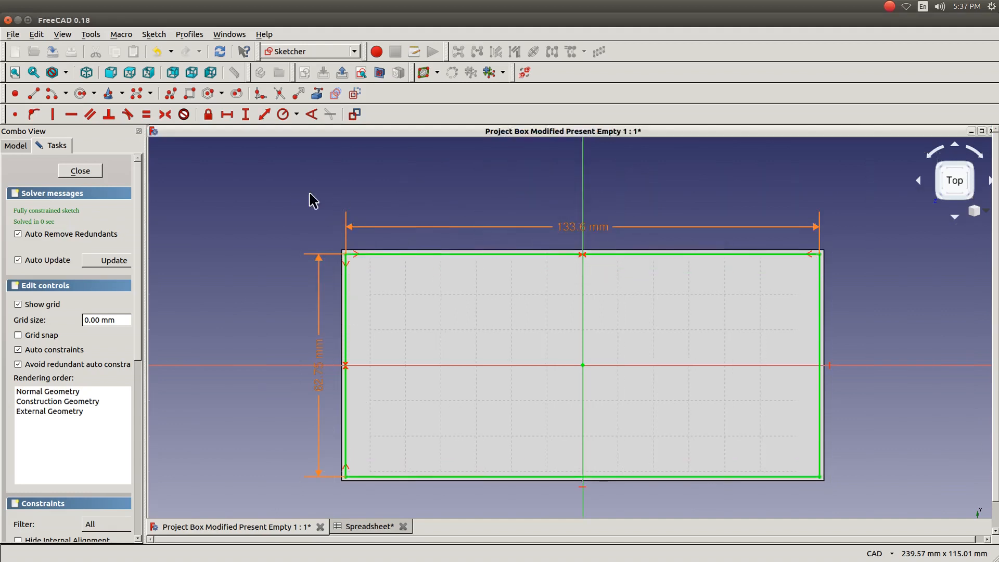
pyautogui.click(68, 172)
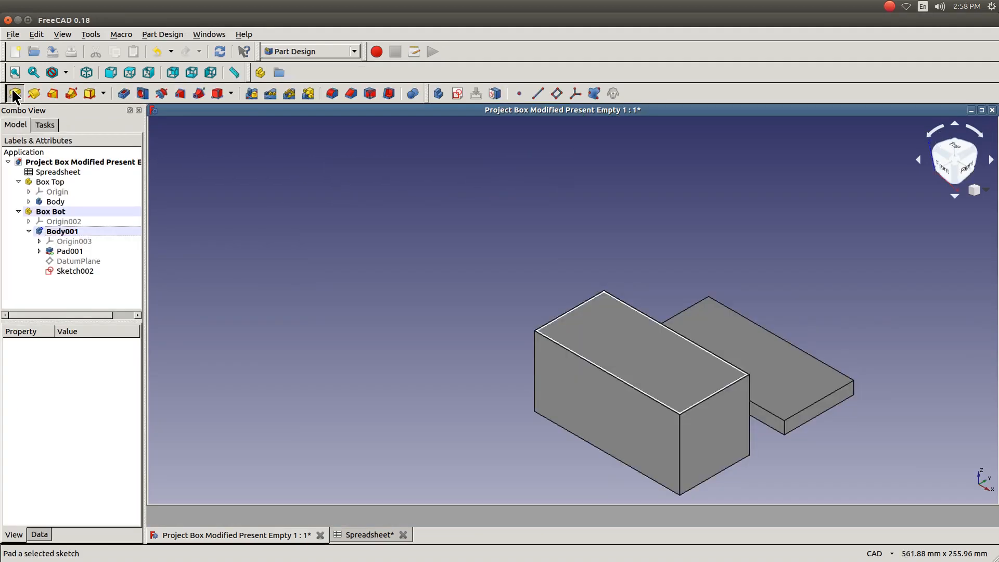
# Pad the rectangle sketch on the box bottom with its length set to the formula Spreadsheet.walThk
pyautogui.click(14, 94)
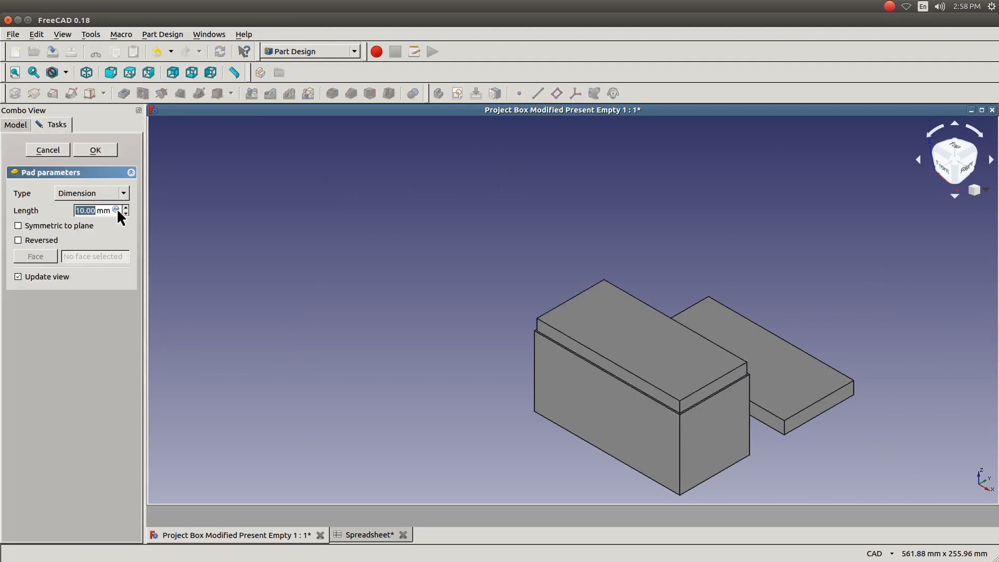
pyautogui.click(116, 209)
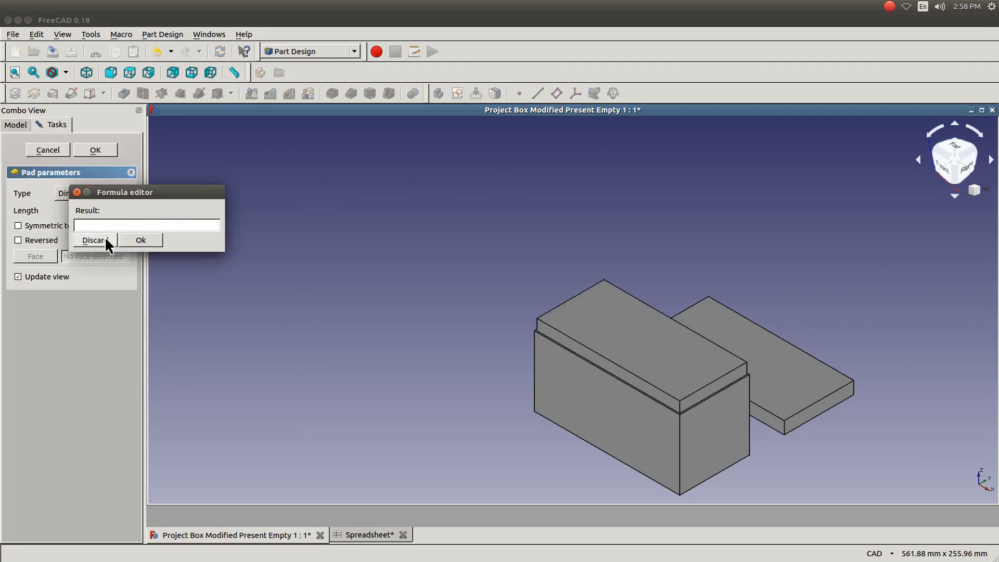
pyautogui.write('S')
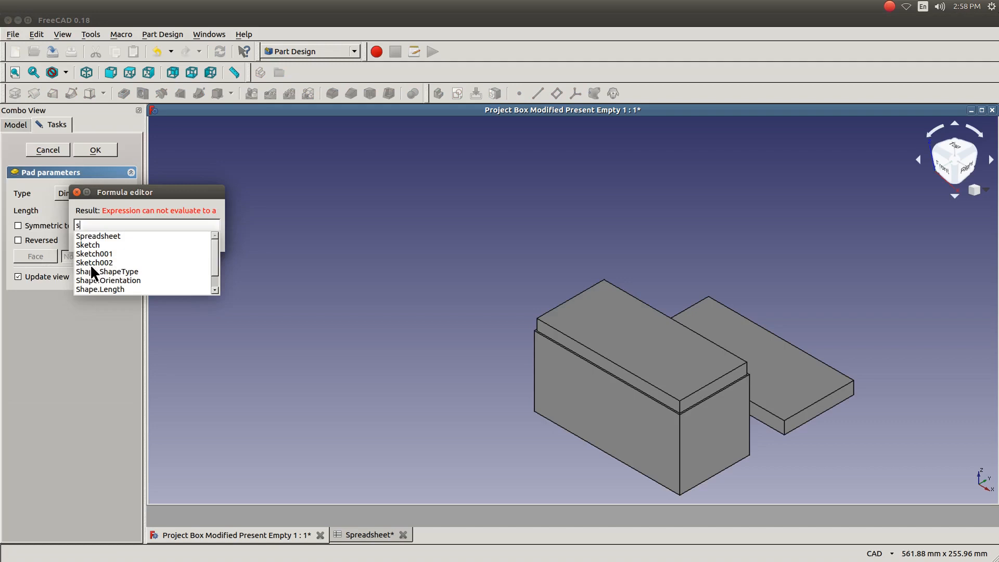
pyautogui.press('Down')
pyautogui.write('w')
pyautogui.press('Down')
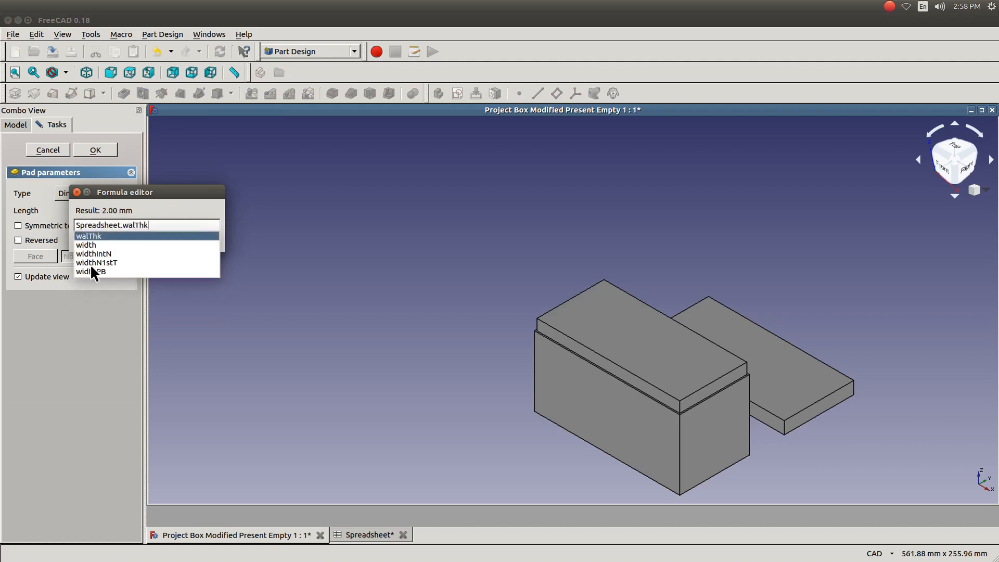
pyautogui.press('Return')
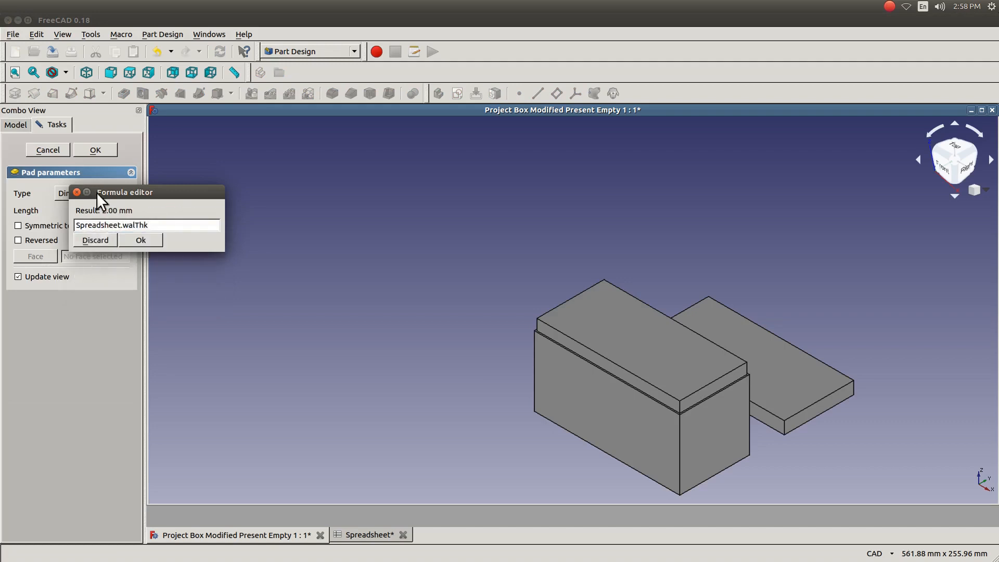
pyautogui.click(139, 240)
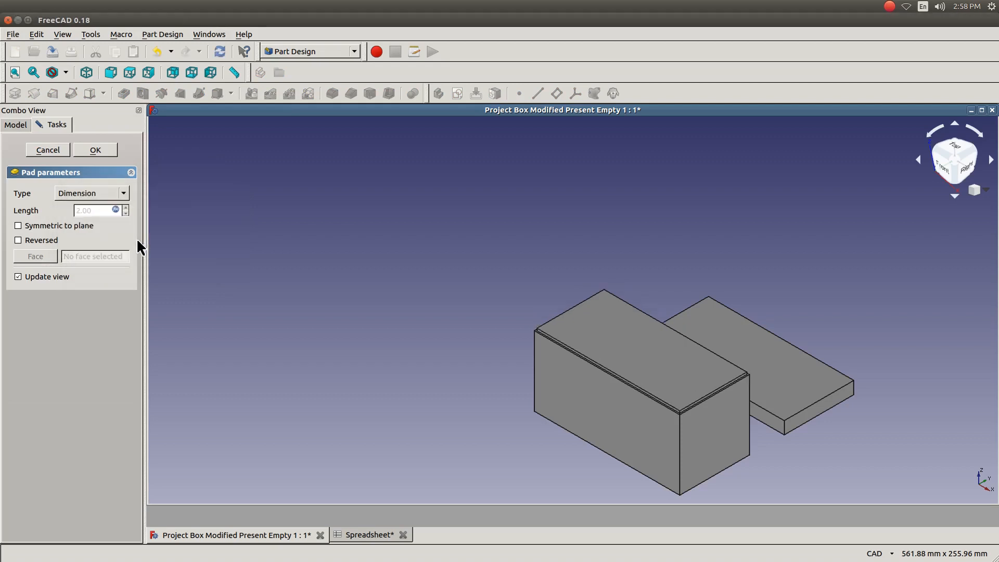
pyautogui.click(91, 148)
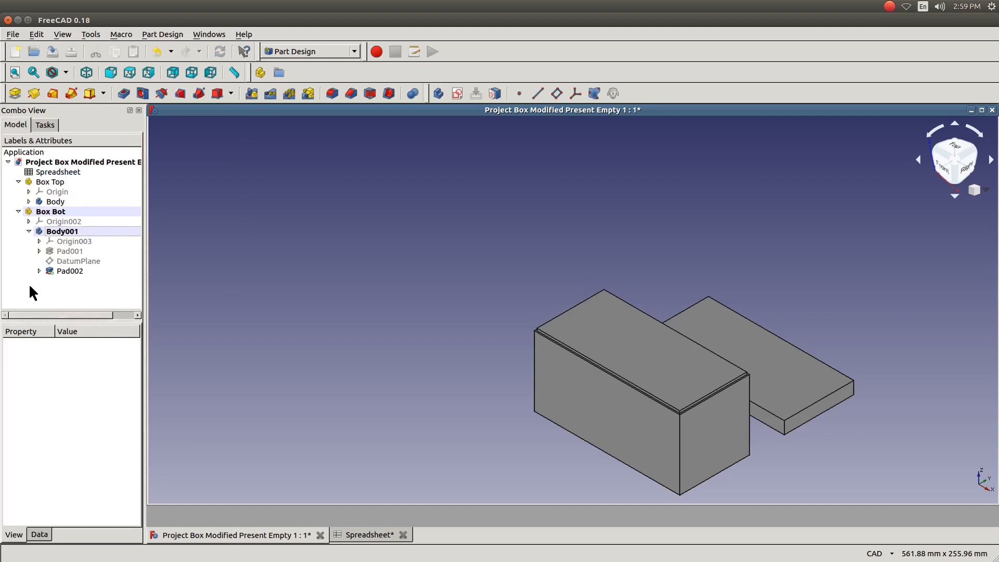
# Activate the Body of Box Top and create a datum plane attached to its upper face with no offset
pyautogui.doubleClick(56, 202)
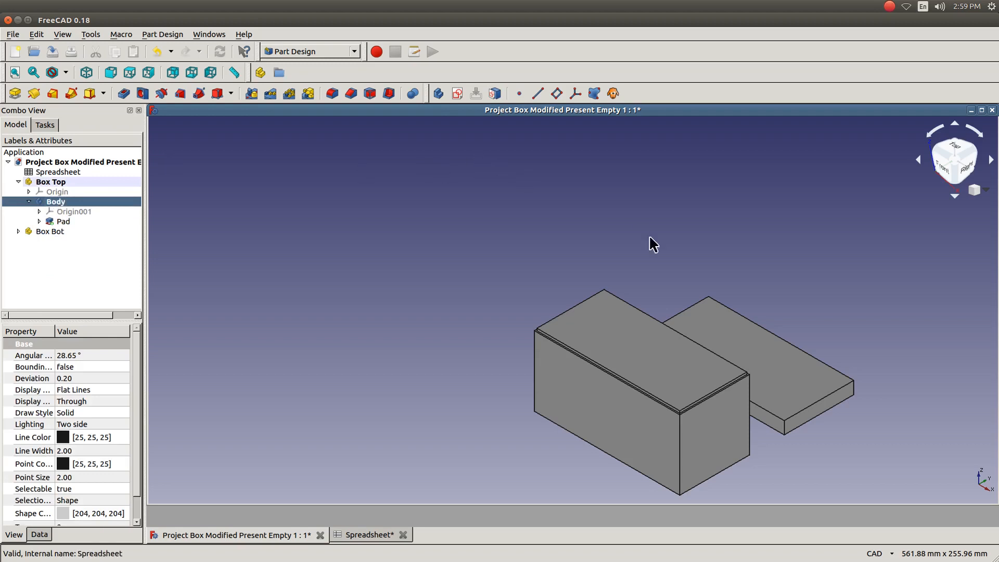
pyautogui.click(711, 316)
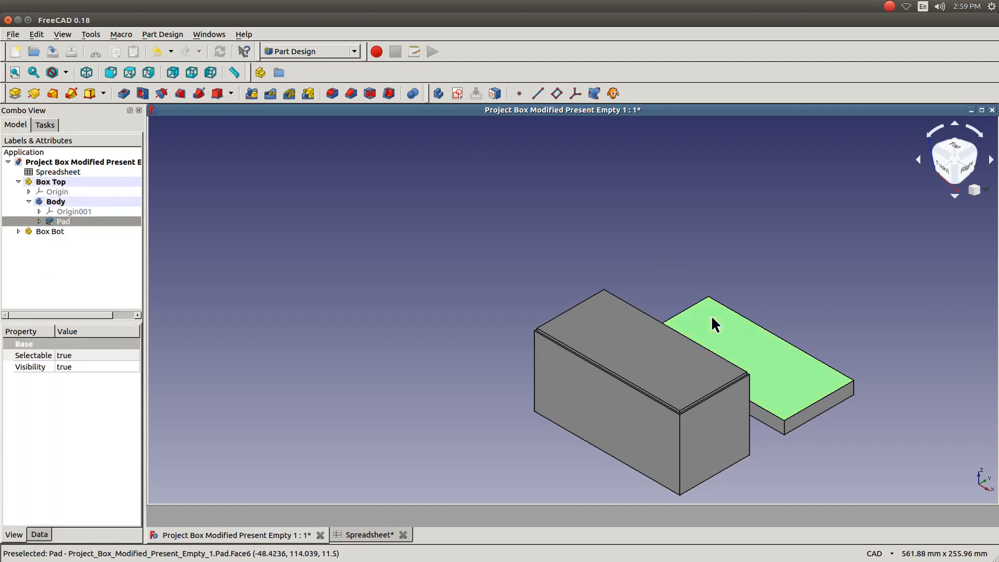
pyautogui.click(555, 93)
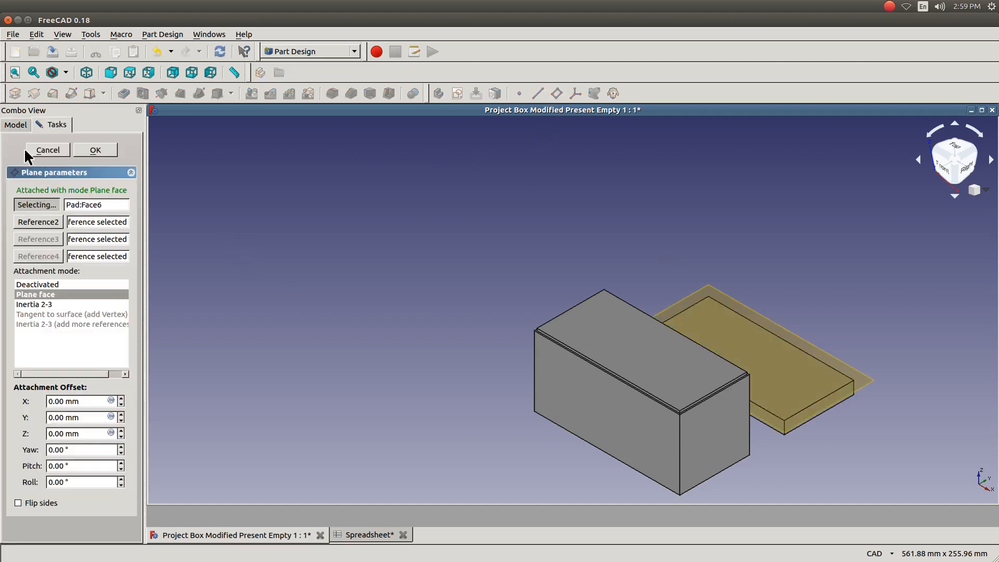
pyautogui.click(96, 150)
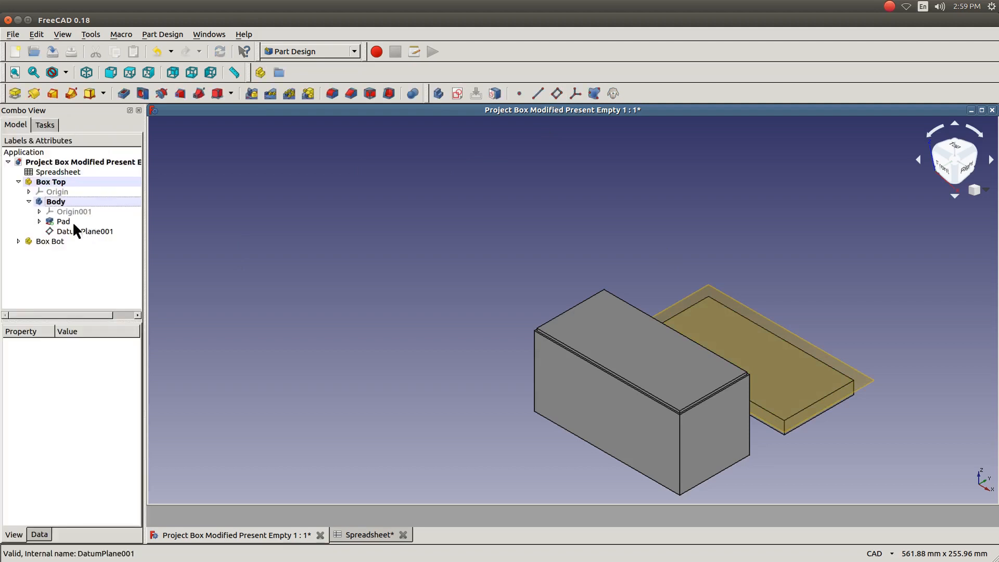
# Create a new sketch on the datum plane of Box Top
pyautogui.click(77, 231)
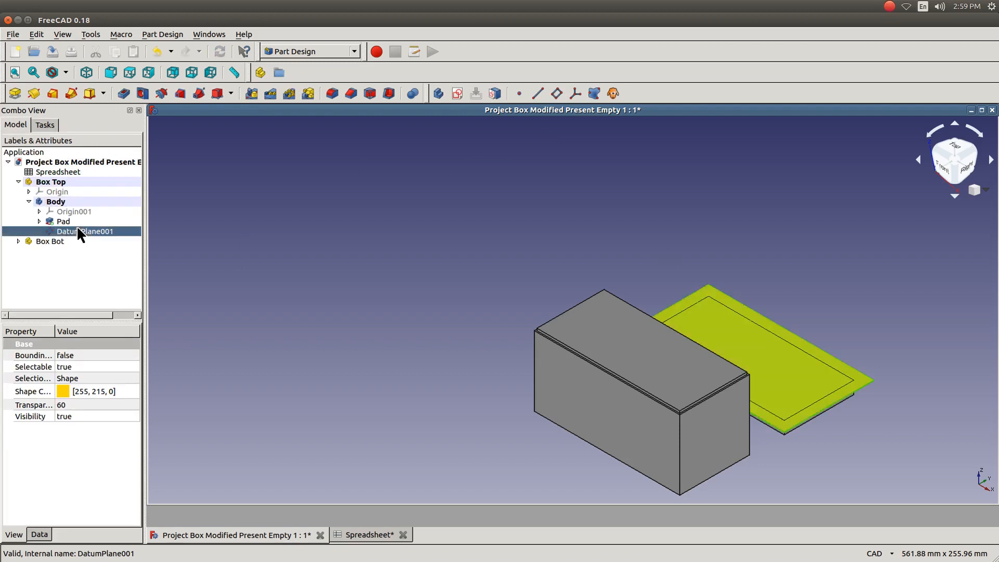
pyautogui.click(461, 94)
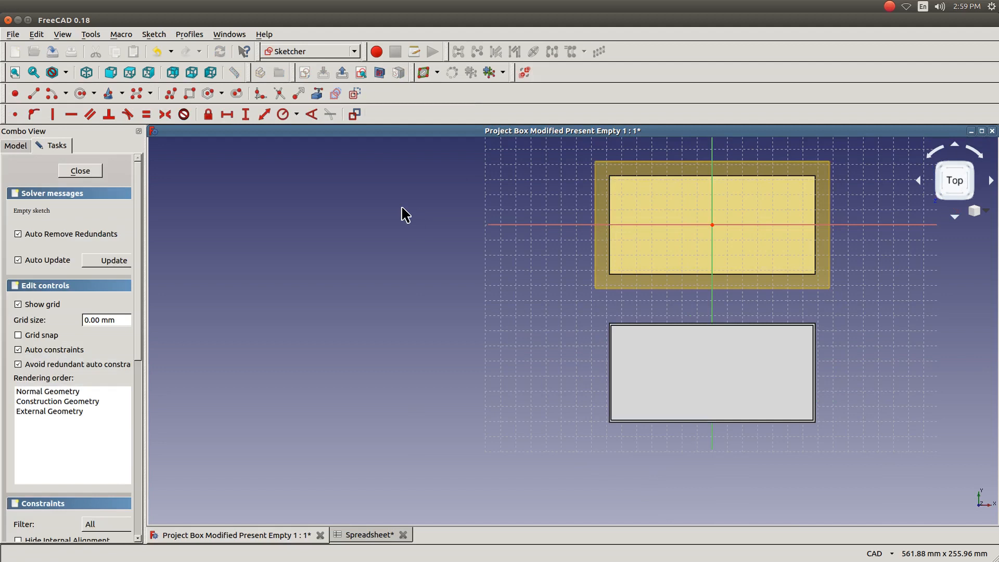
pyautogui.moveTo(692, 212)
pyautogui.mouseDown(button='middle')
pyautogui.moveTo(662, 265)
pyautogui.moveTo(564, 292)
pyautogui.moveTo(576, 286)
pyautogui.moveTo(573, 330)
pyautogui.mouseUp(button='middle')
pyautogui.scroll(2, 571, 287)
# Examine the spreadsheet formulas for Width 1st Notch Top and Height 1st Notch Top
pyautogui.click(224, 32)
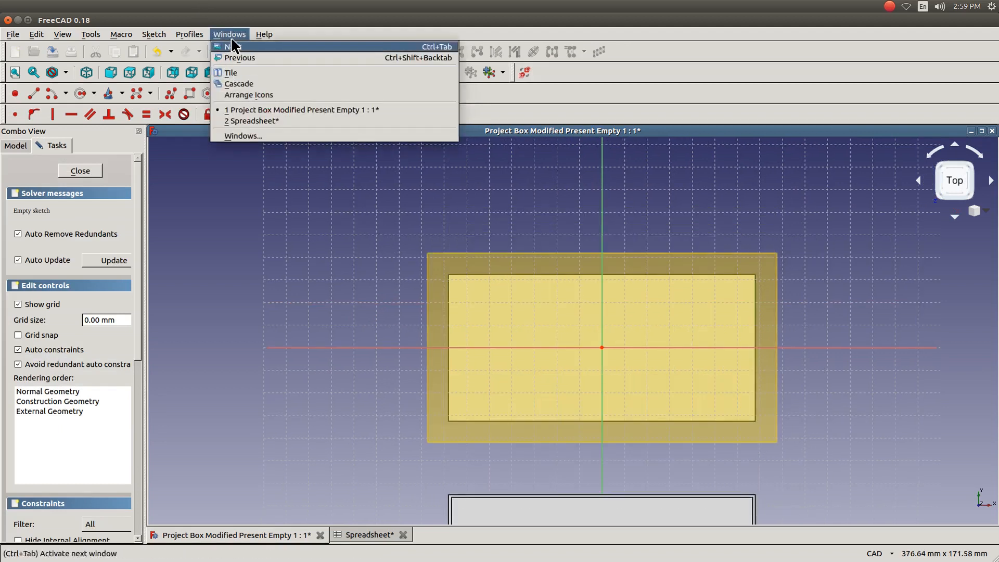
pyautogui.click(299, 29)
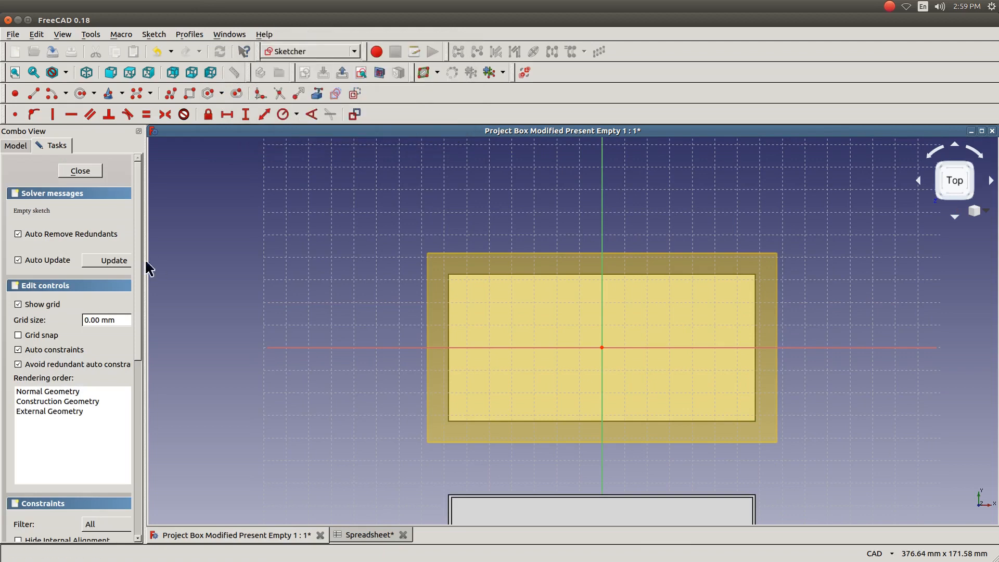
pyautogui.click(11, 146)
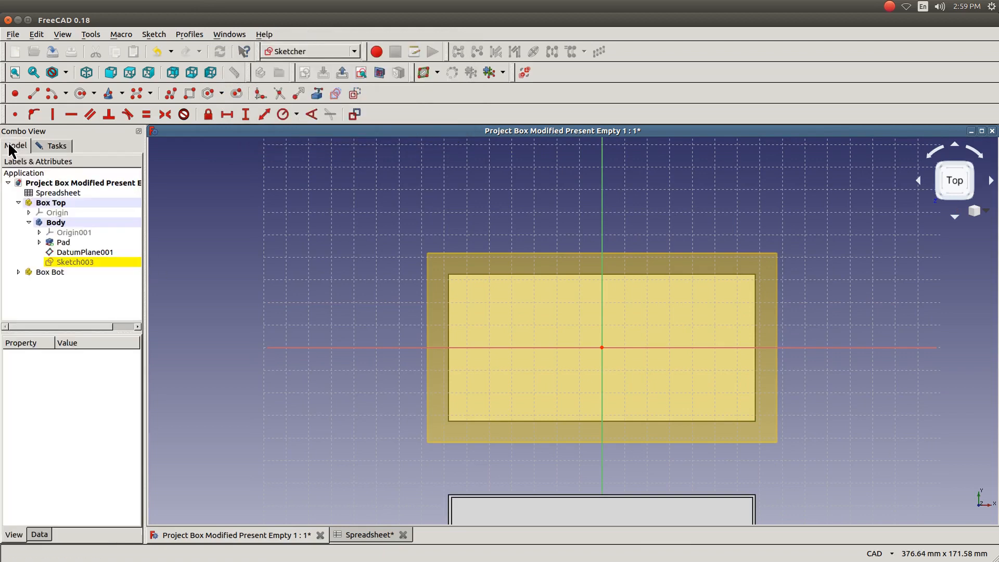
pyautogui.doubleClick(34, 192)
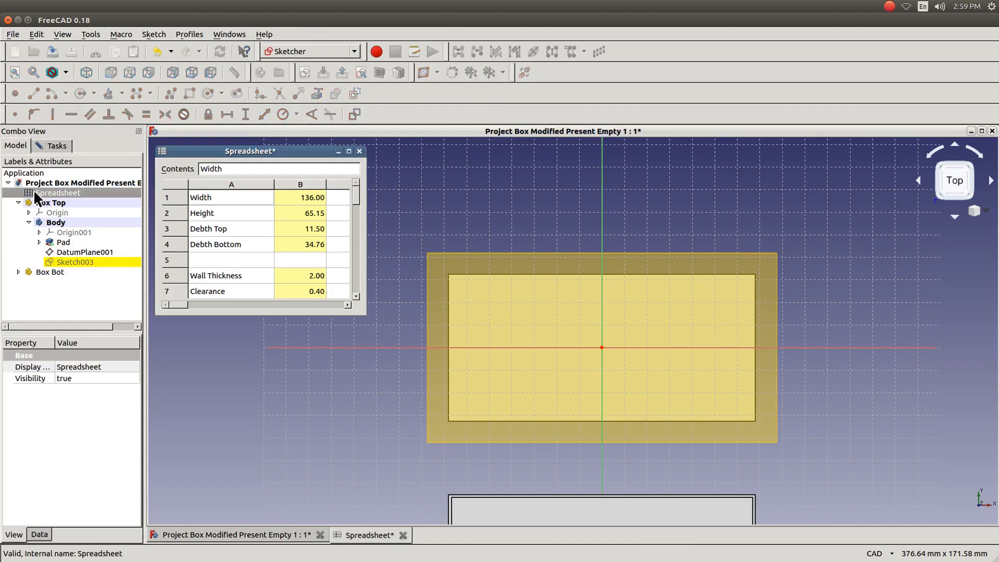
pyautogui.click(347, 305)
pyautogui.click(347, 305)
pyautogui.click(347, 304)
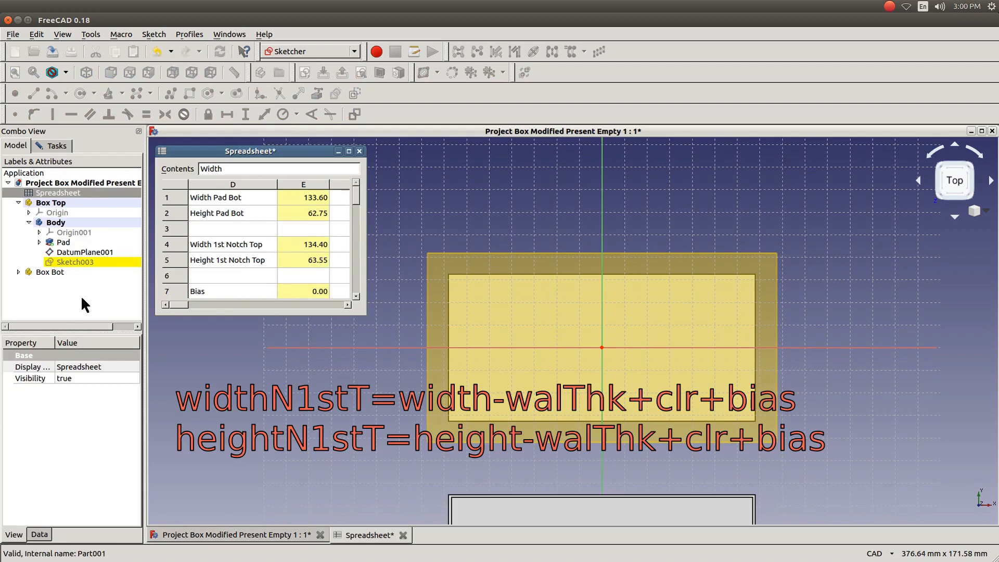
pyautogui.click(294, 243)
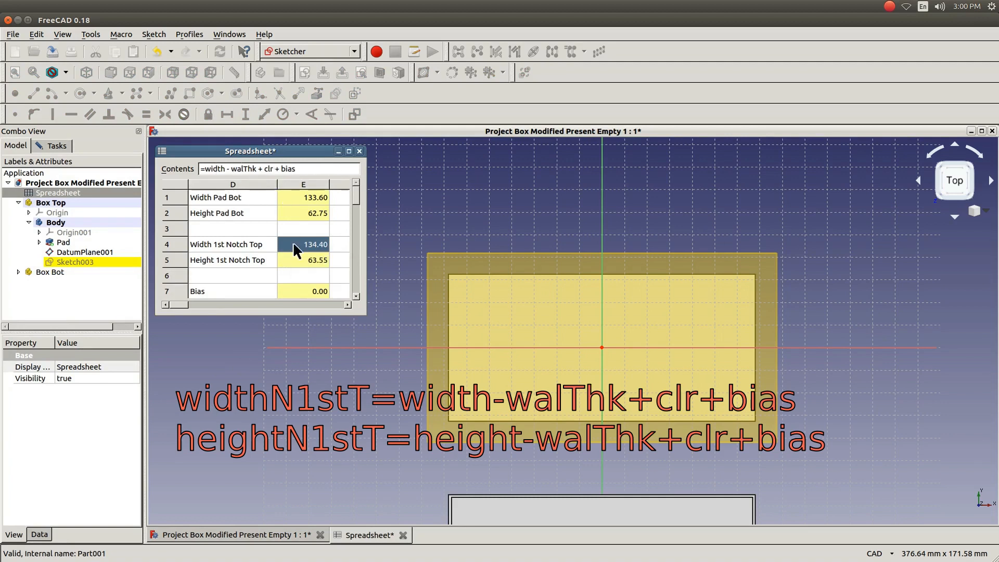
pyautogui.click(300, 259)
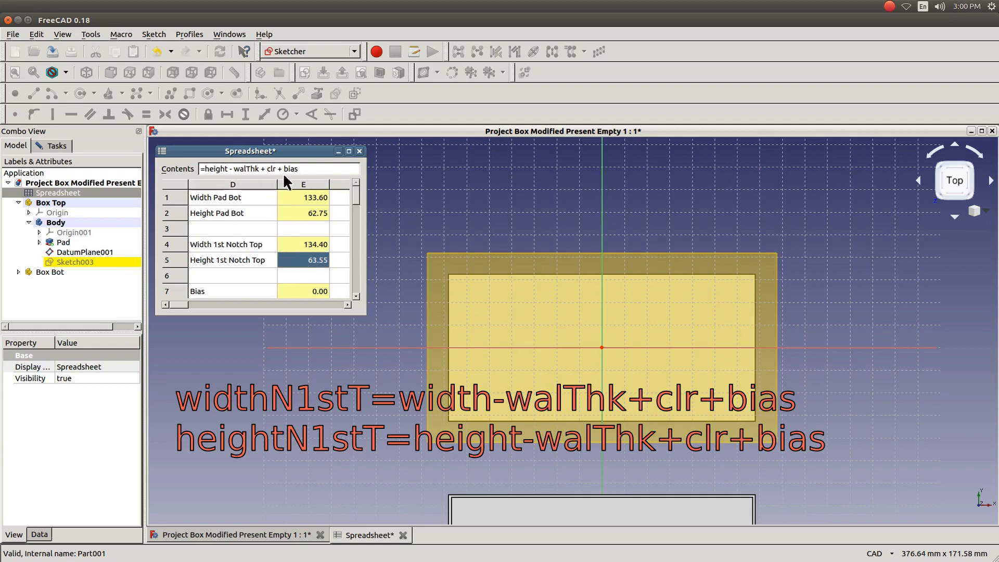
pyautogui.click(316, 339)
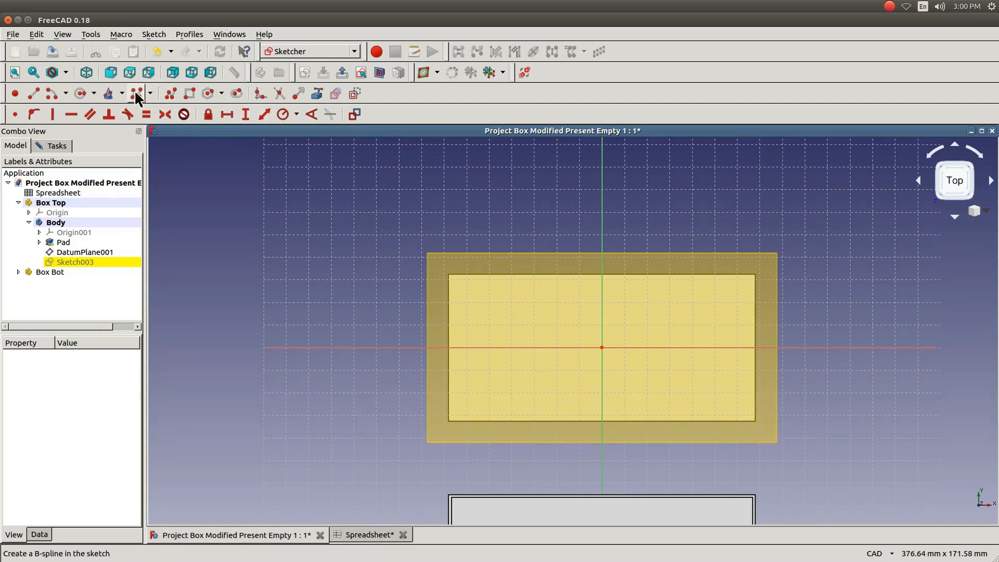
# Sketch a rectangle about 118 mm by 51 mm around the origin inside the Box Top outline
pyautogui.click(188, 94)
pyautogui.click(468, 290)
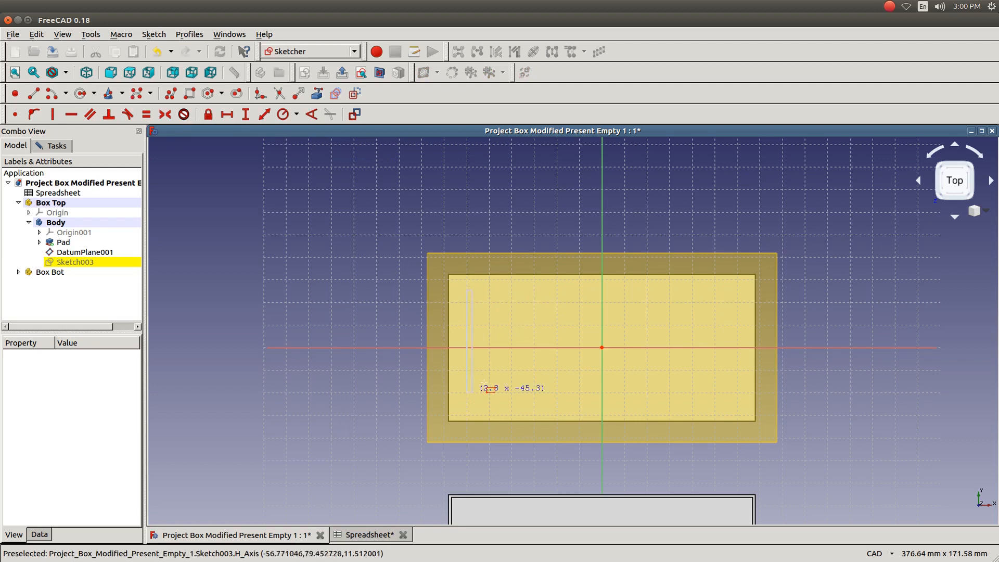
pyautogui.click(729, 407)
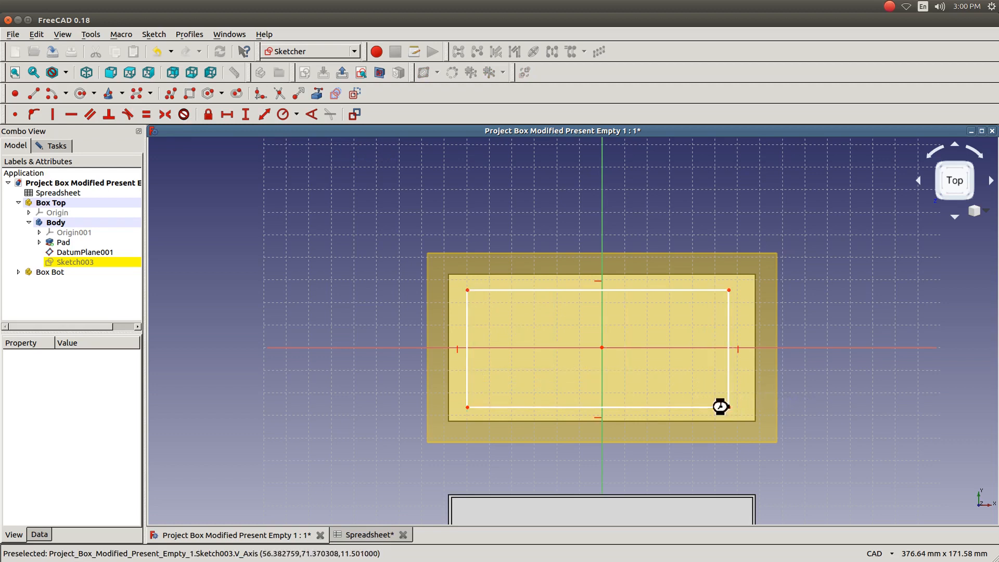
pyautogui.rightClick(480, 308)
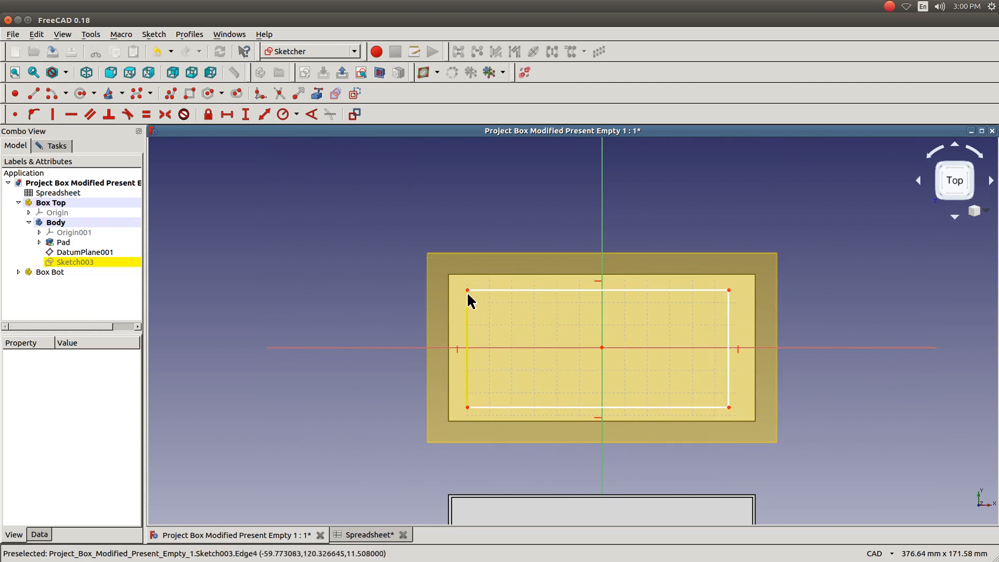
# Constrain the rectangle's upper corners symmetric about the vertical axis and its left corners symmetric about the horizontal axis
pyautogui.click(467, 290)
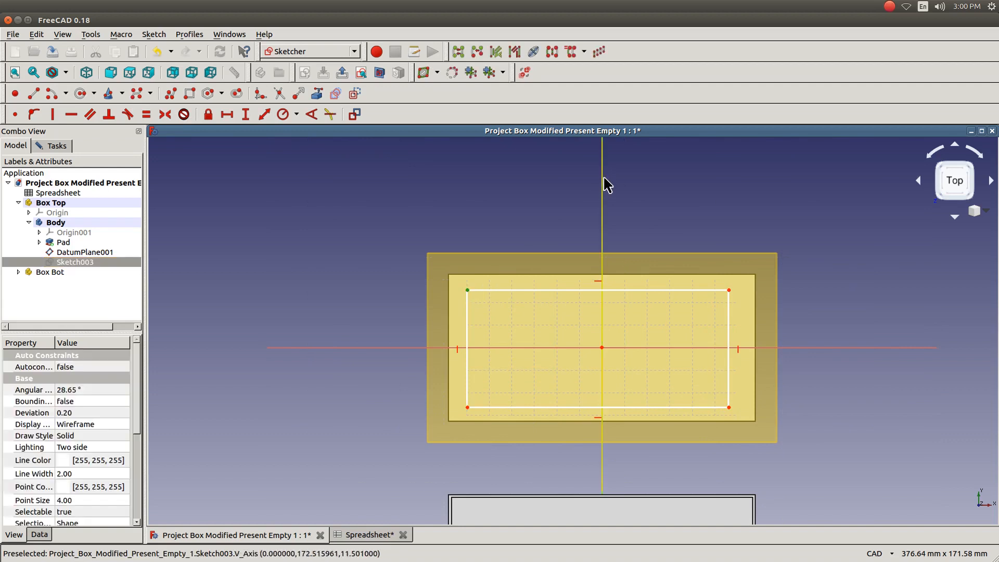
pyautogui.click(728, 290)
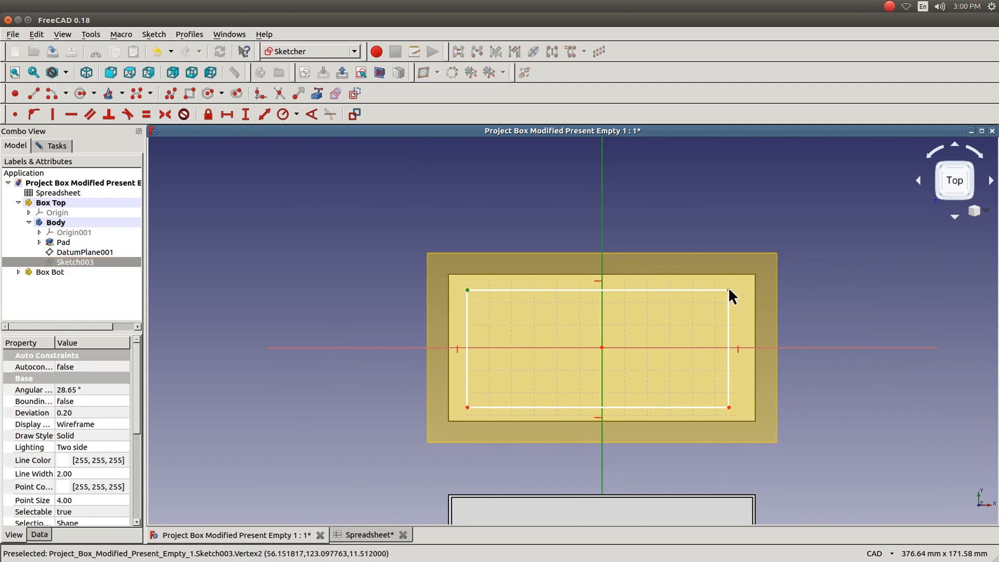
pyautogui.click(165, 114)
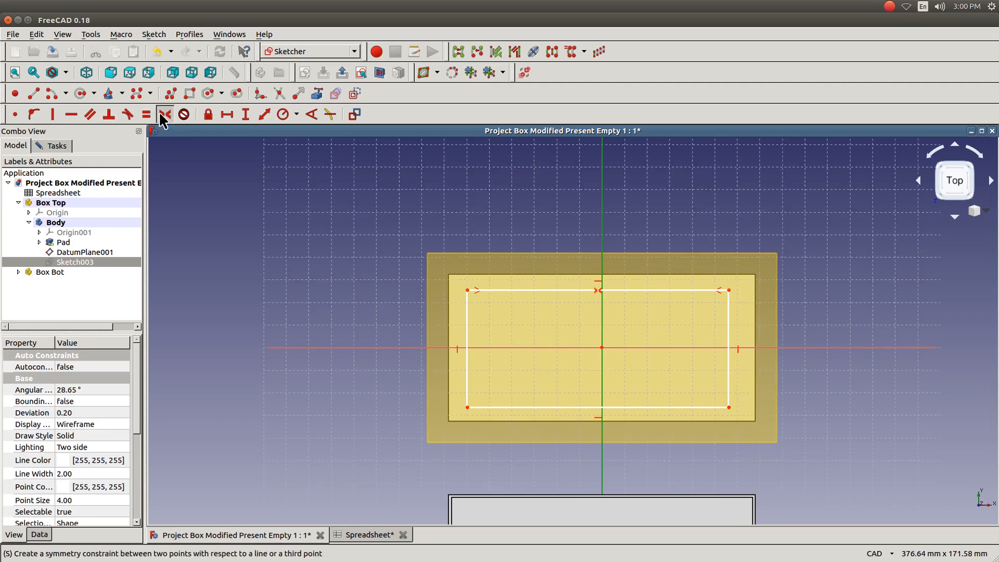
pyautogui.click(469, 406)
pyautogui.click(348, 346)
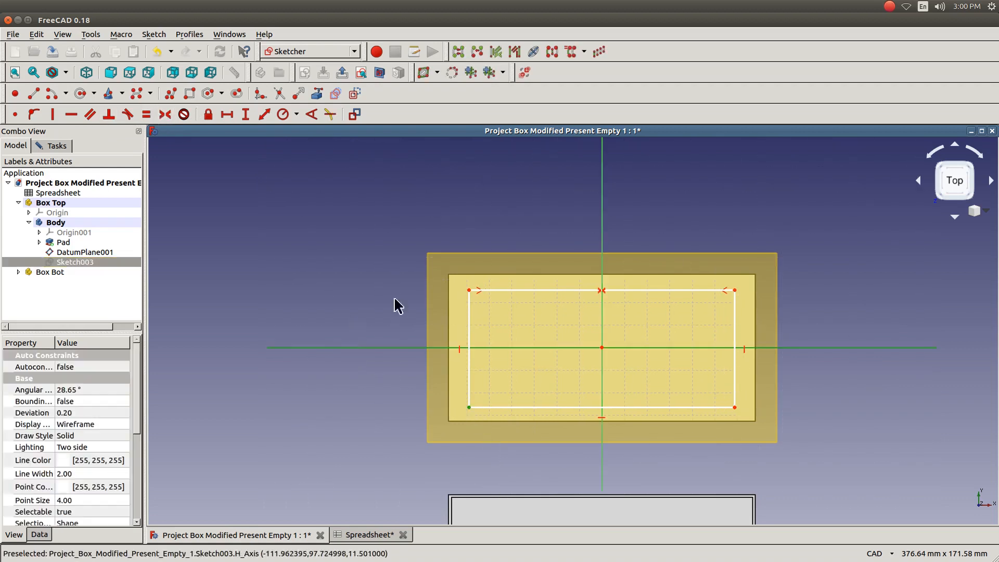
pyautogui.click(469, 290)
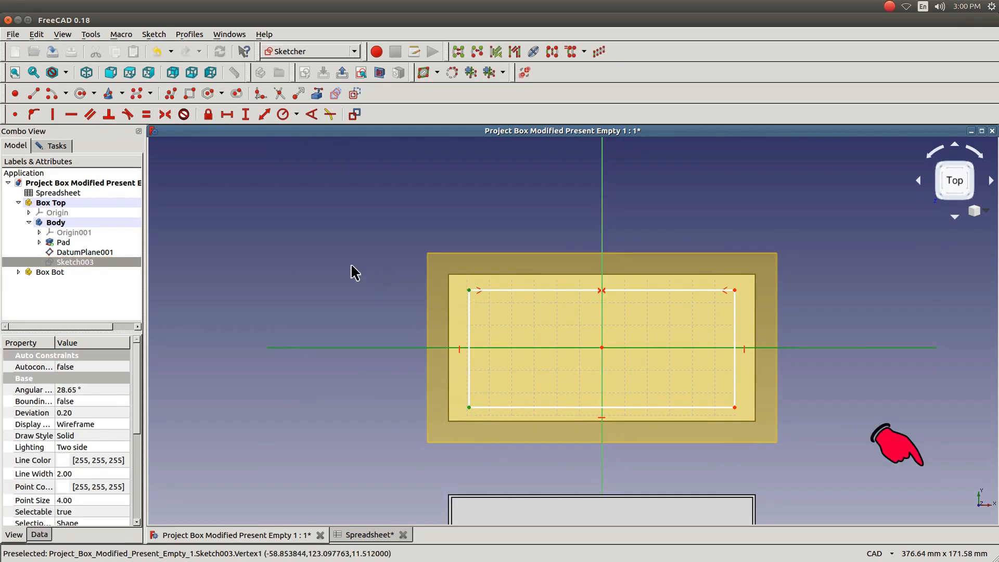
pyautogui.click(165, 112)
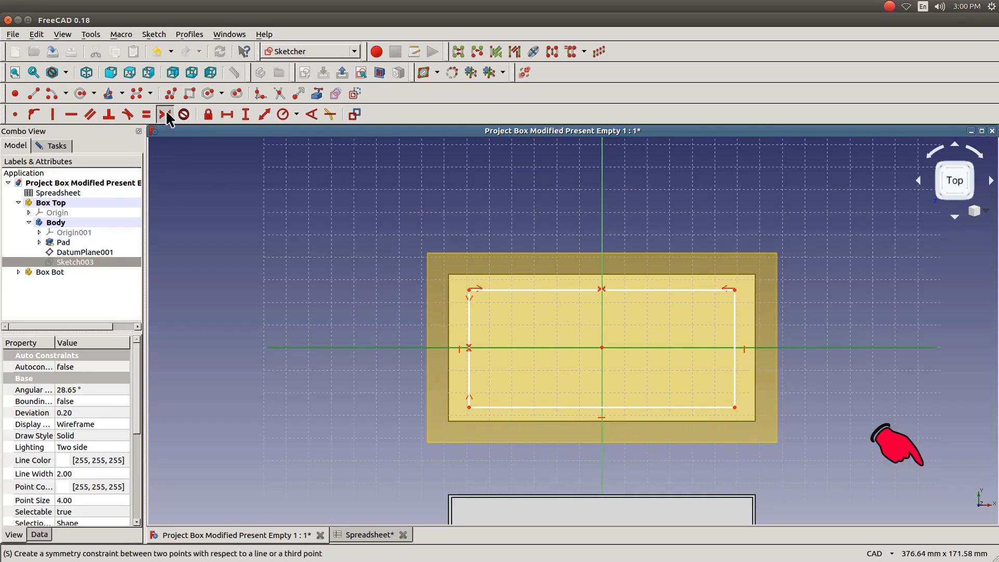
# Constrain the horizontal length of the rectangle's upper edge with the formula Spreadsheet.widthN1stT
pyautogui.click(521, 289)
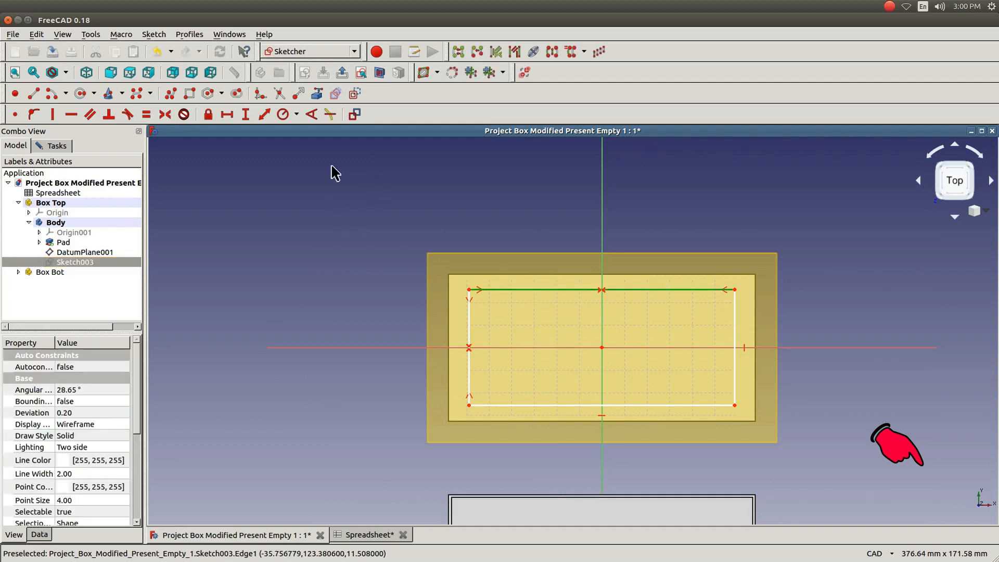
pyautogui.click(227, 114)
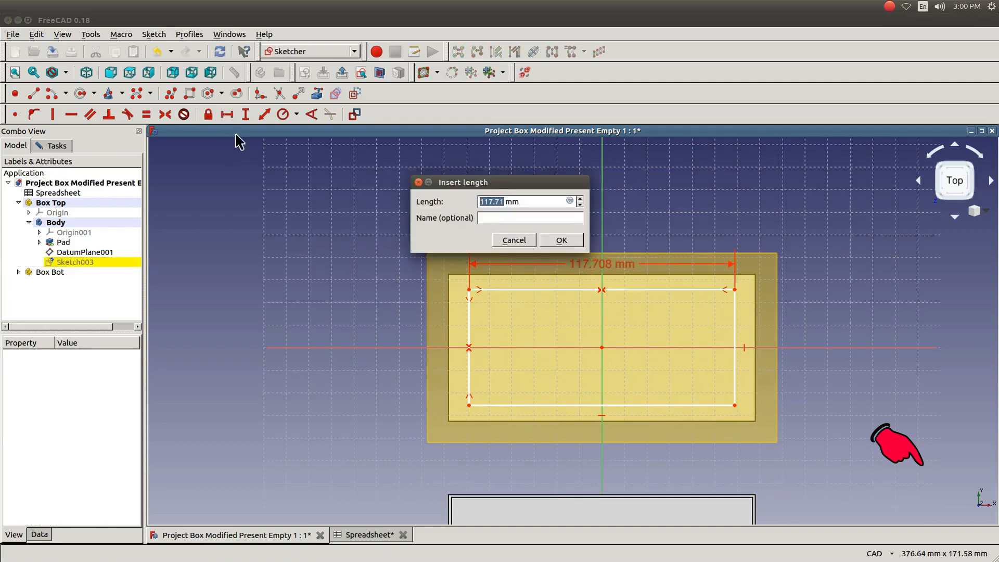
pyautogui.click(569, 201)
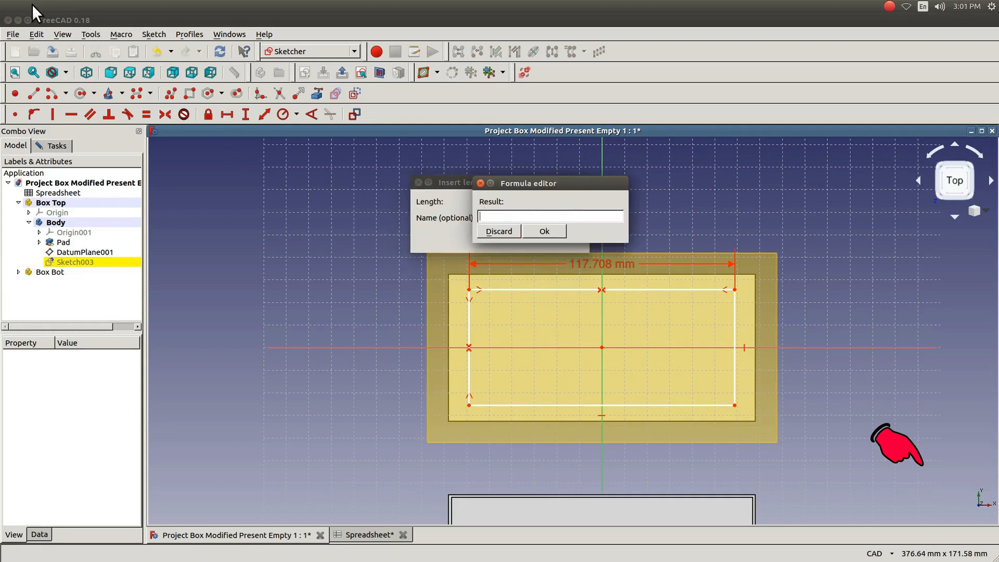
pyautogui.write('s')
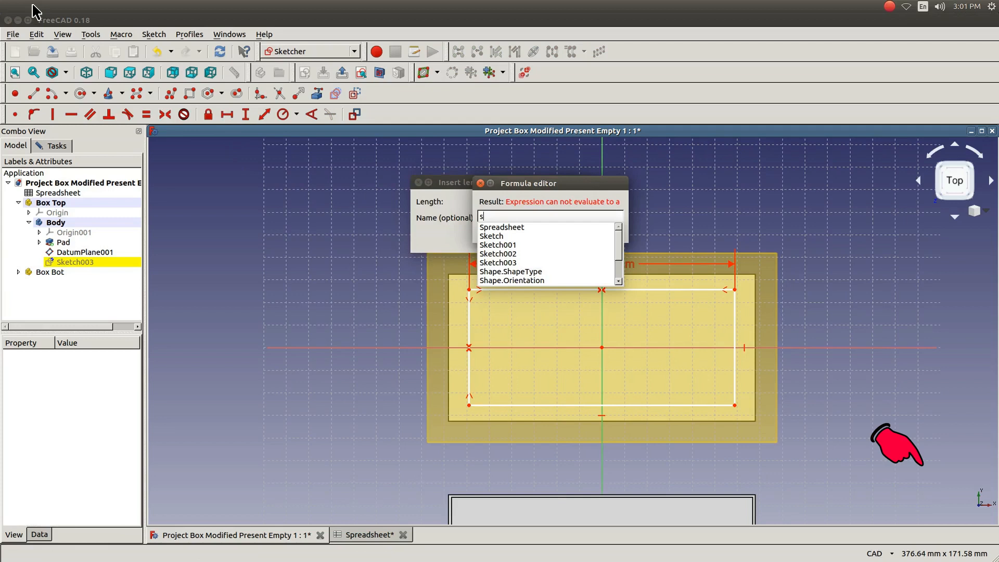
pyautogui.press('Down')
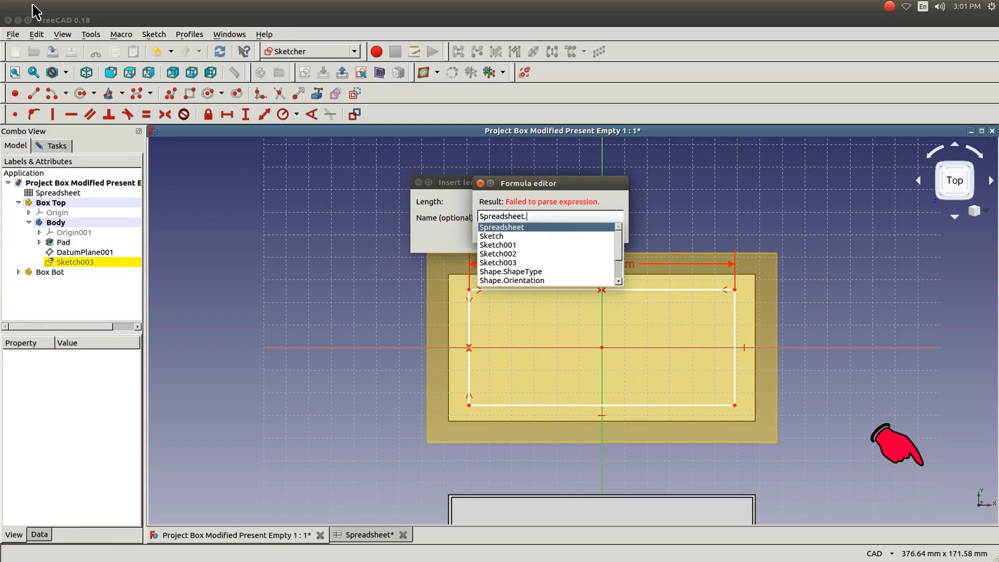
pyautogui.write('w')
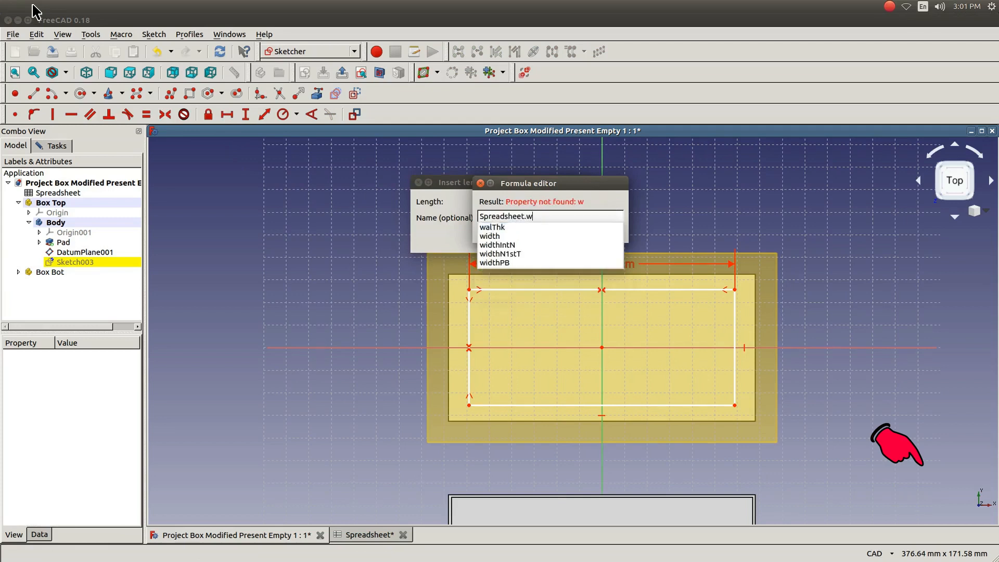
pyautogui.press('Down')
pyautogui.press('Down')
pyautogui.press('Down')
pyautogui.press('Down')
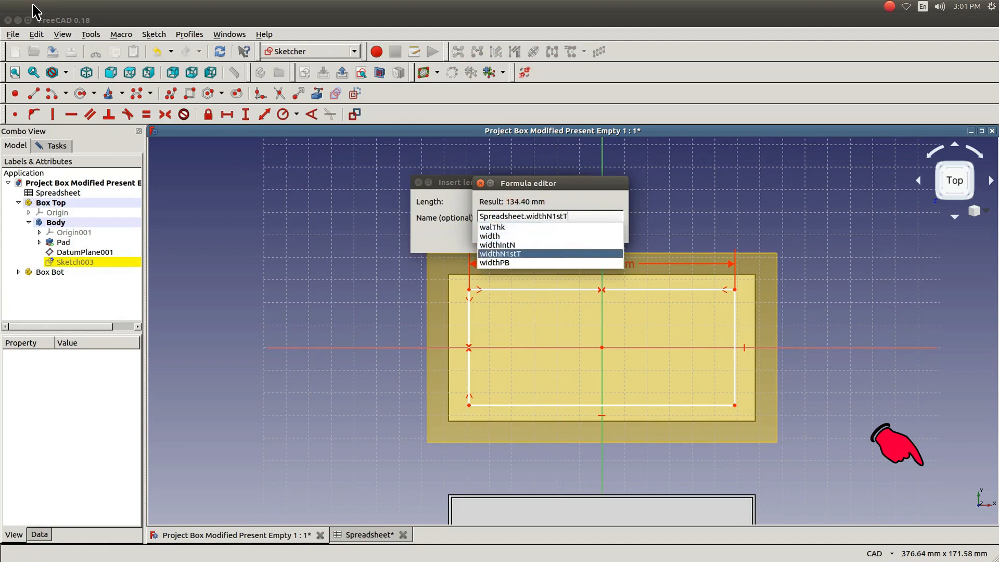
pyautogui.press('Return')
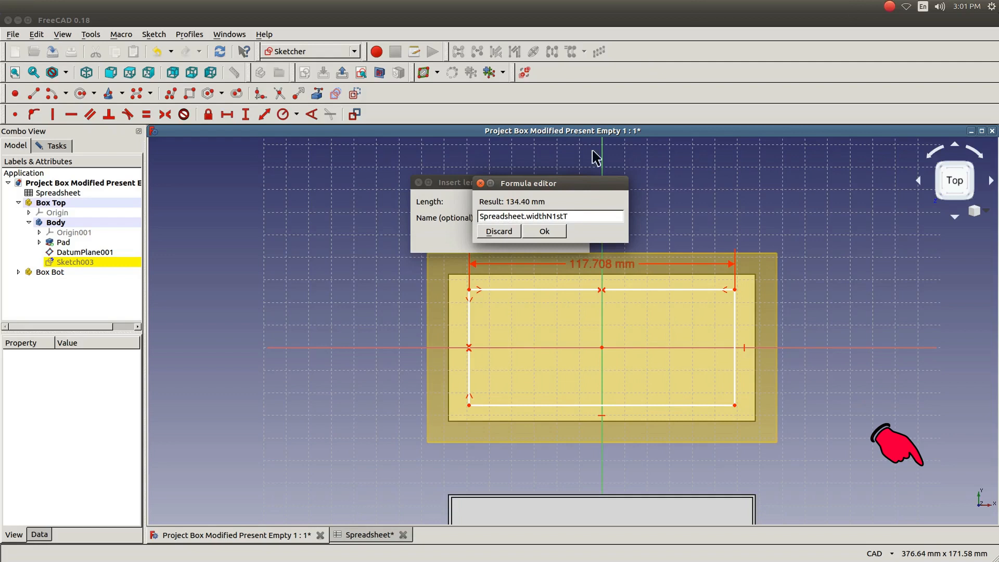
pyautogui.click(544, 231)
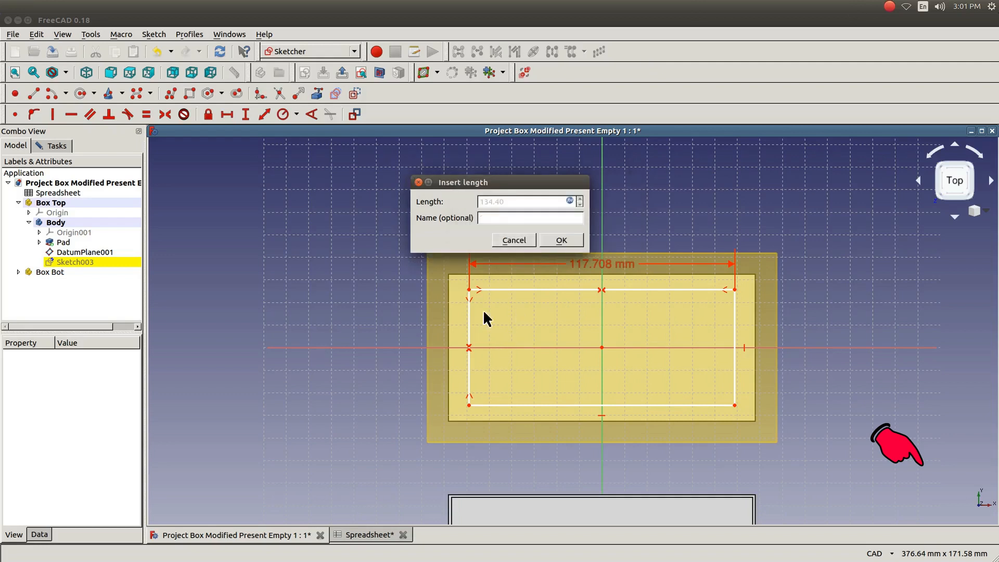
pyautogui.click(551, 239)
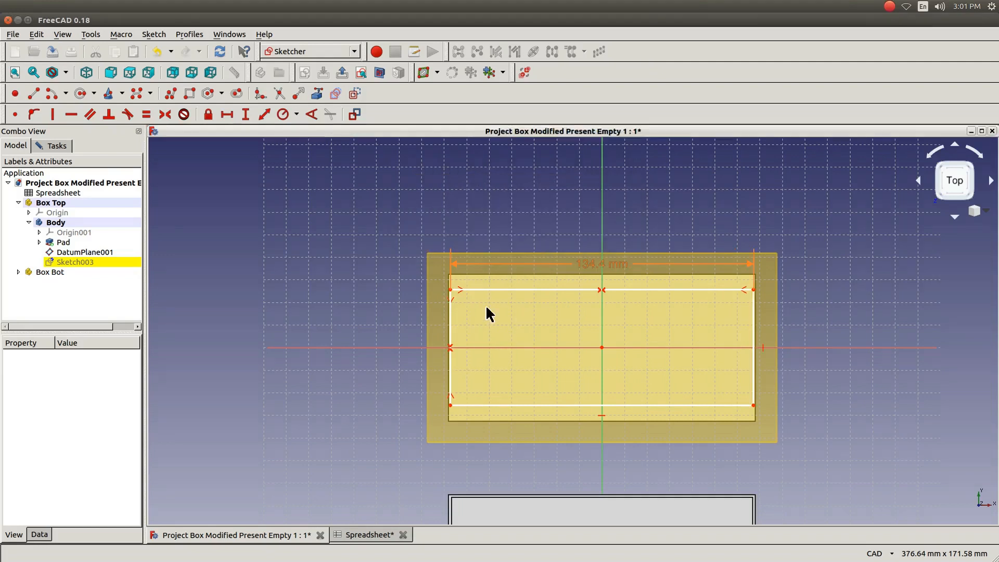
# Constrain the vertical length of the rectangle's left edge with the formula Spreadsheet.heightn1stT
pyautogui.click(449, 329)
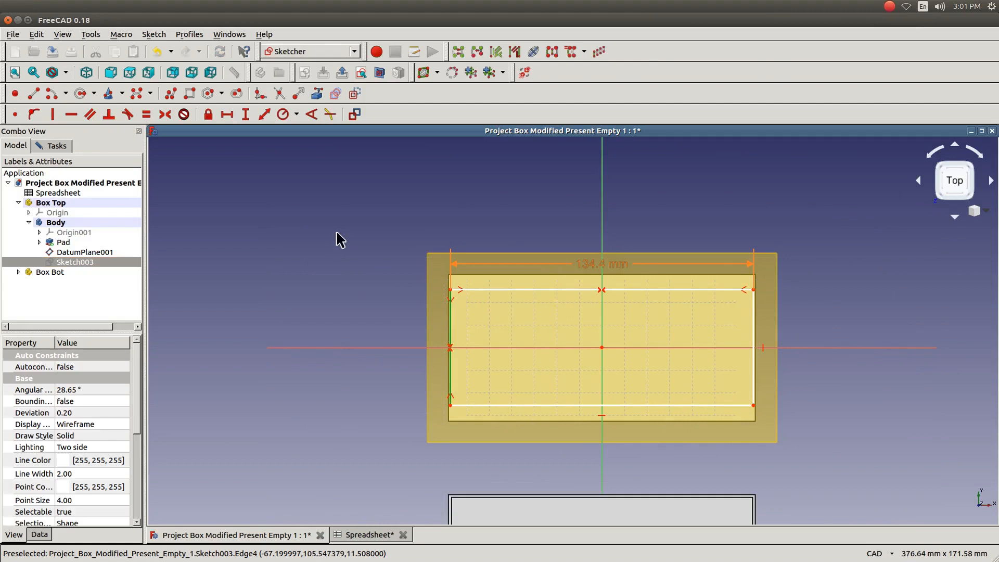
pyautogui.click(244, 114)
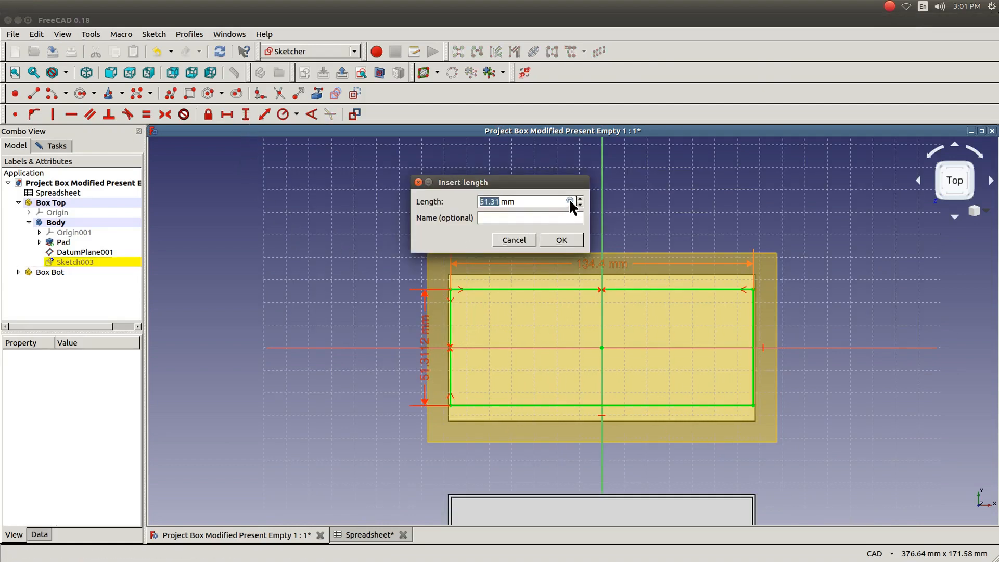
pyautogui.click(570, 202)
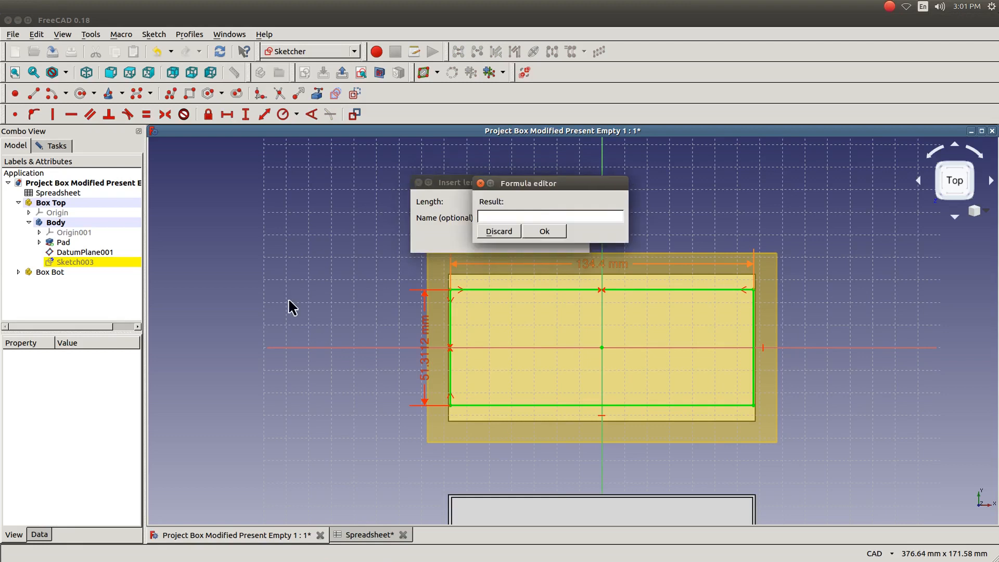
pyautogui.write('s')
pyautogui.press('Down')
pyautogui.write('.')
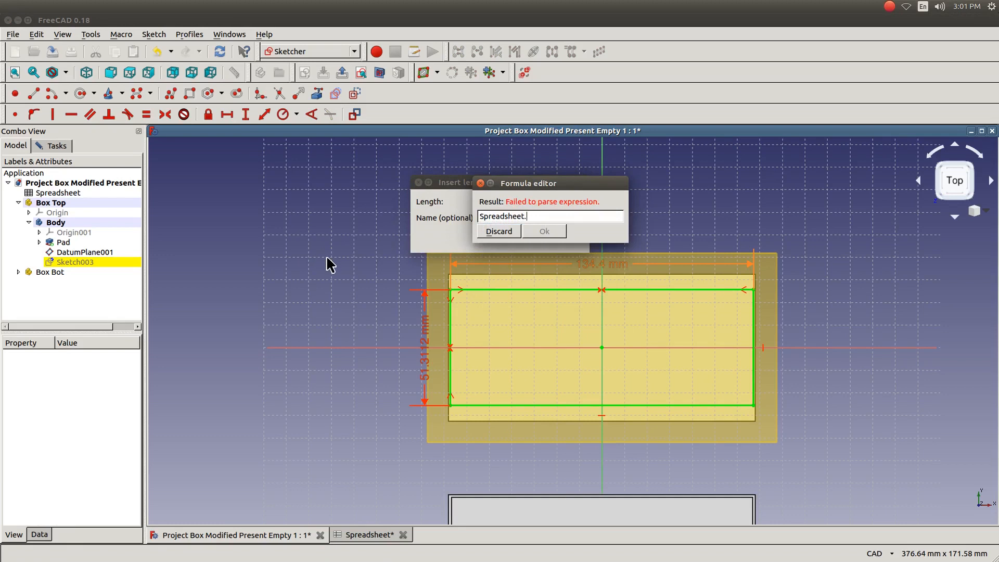
pyautogui.write('he')
pyautogui.press('Down')
pyautogui.press('Down')
pyautogui.press('Down')
pyautogui.press('Down')
pyautogui.press('Return')
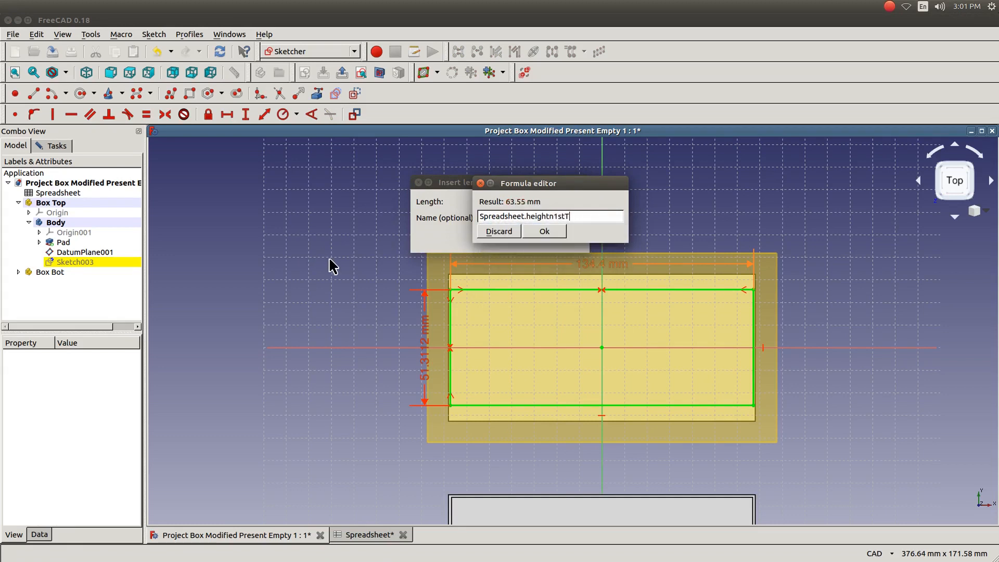
pyautogui.click(536, 231)
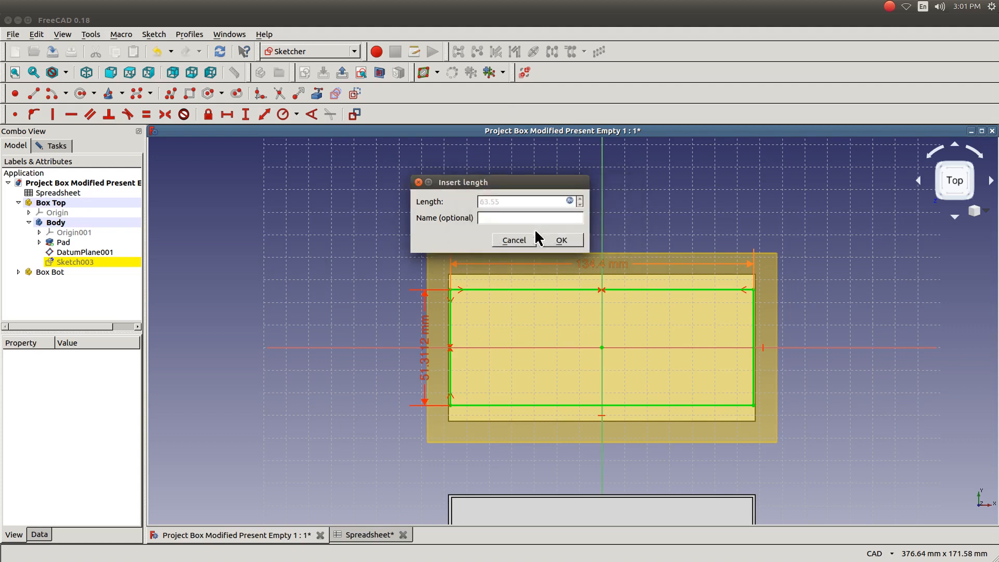
pyautogui.click(551, 238)
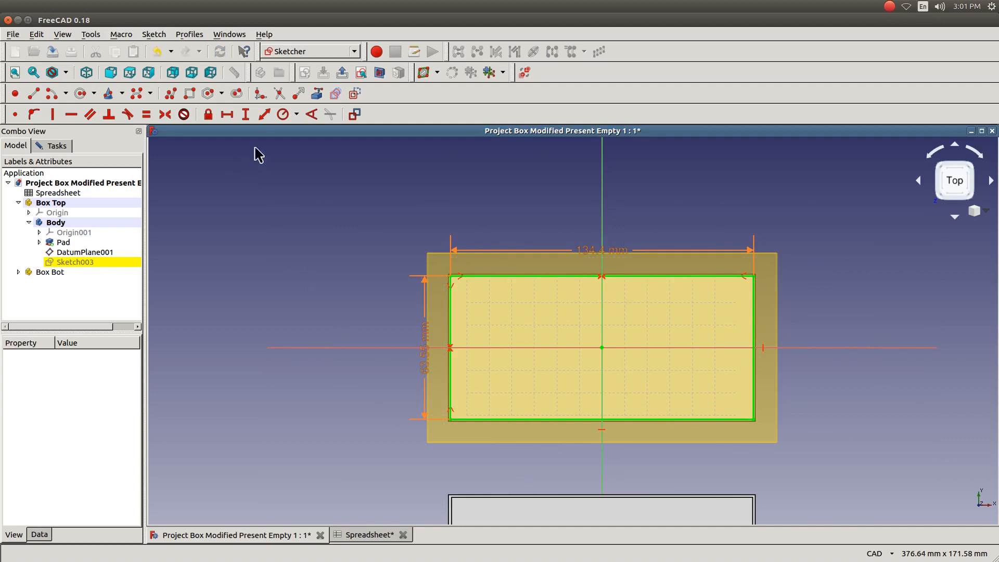
# Close the finished sketch and hide the Box Top datum plane by setting its visibility to false
pyautogui.click(46, 146)
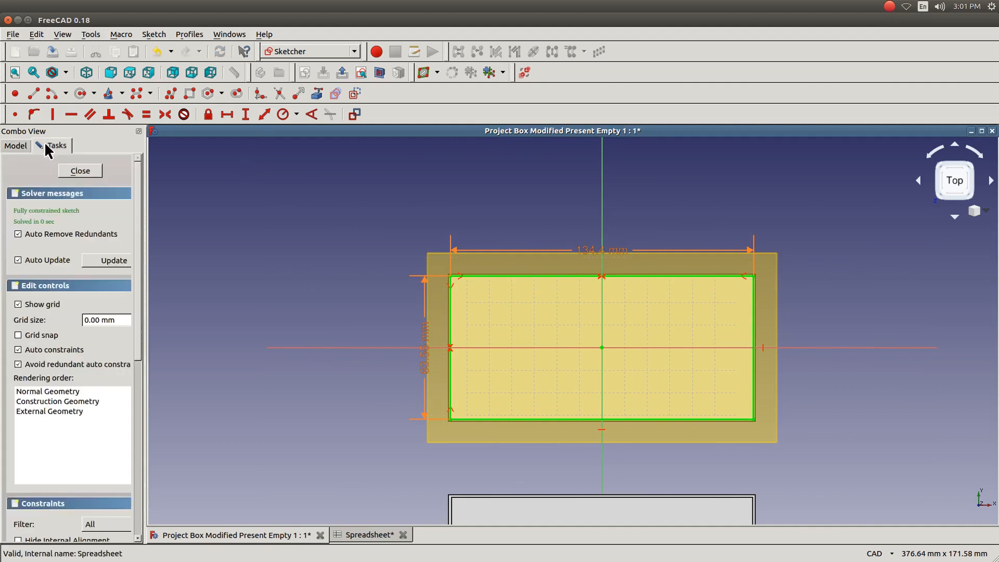
pyautogui.click(86, 170)
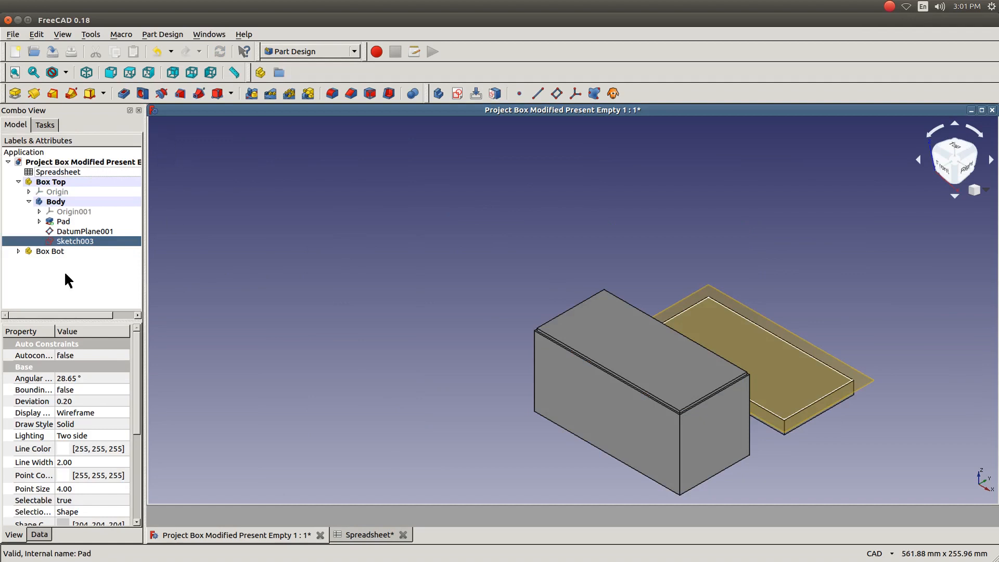
pyautogui.click(70, 230)
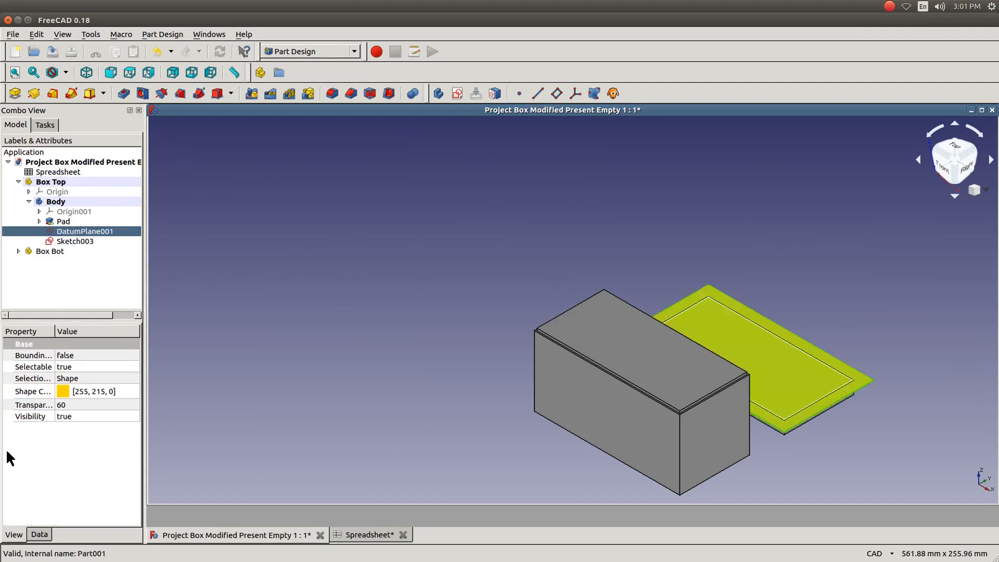
pyautogui.click(58, 416)
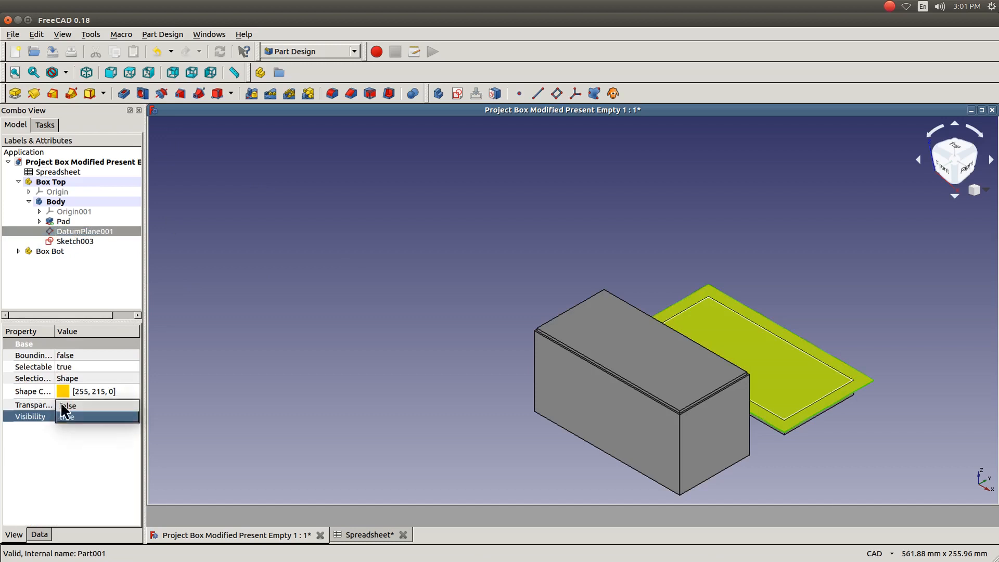
pyautogui.click(61, 403)
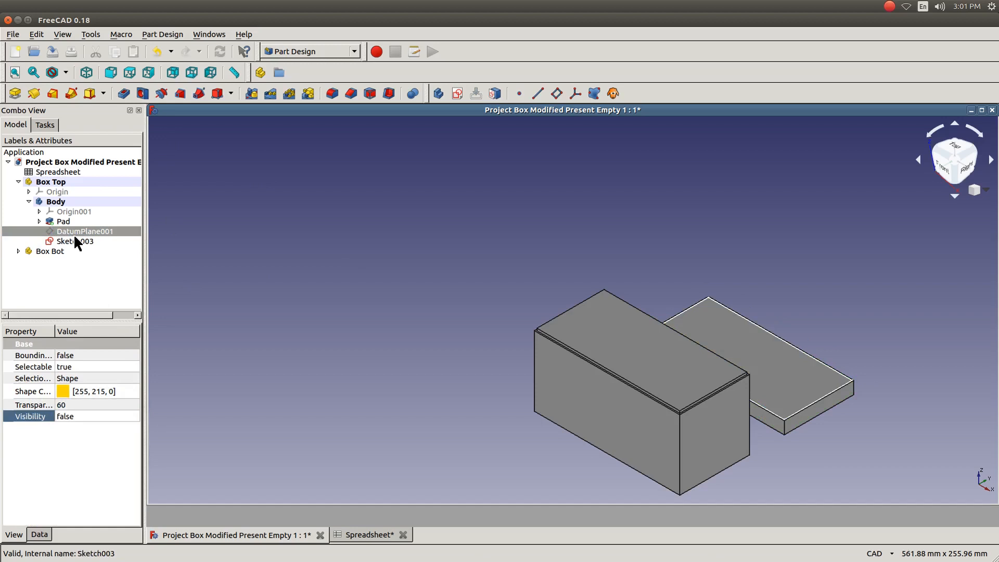
# Pocket the rectangle sketch into Box Top with its length set to the formula Spreadsheet.walThk
pyautogui.click(120, 93)
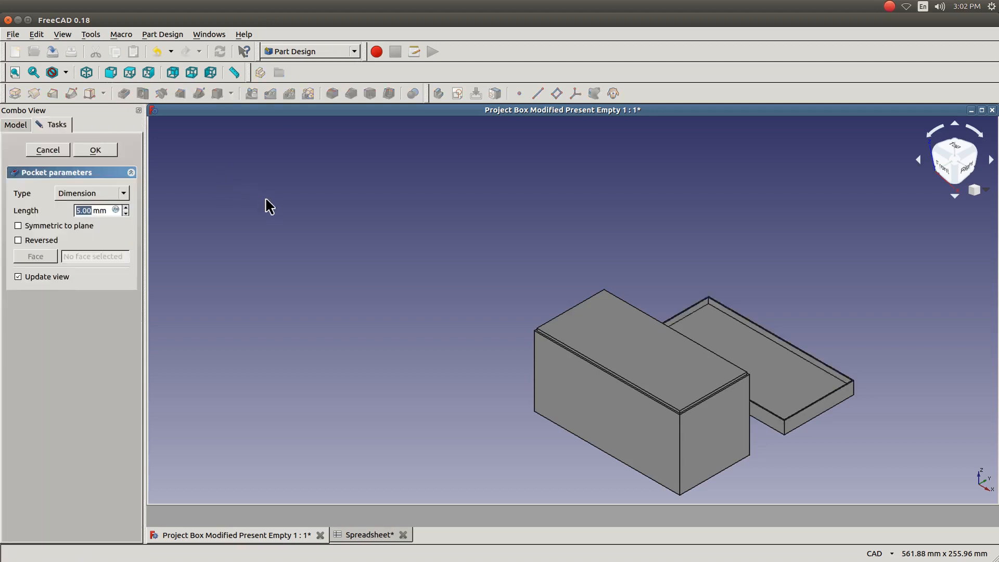
pyautogui.click(116, 210)
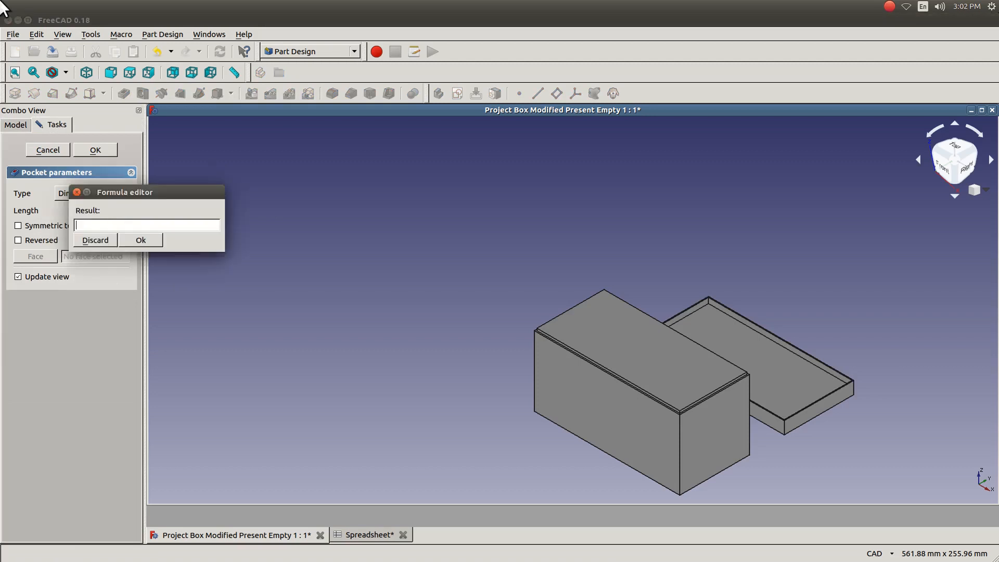
pyautogui.write('s')
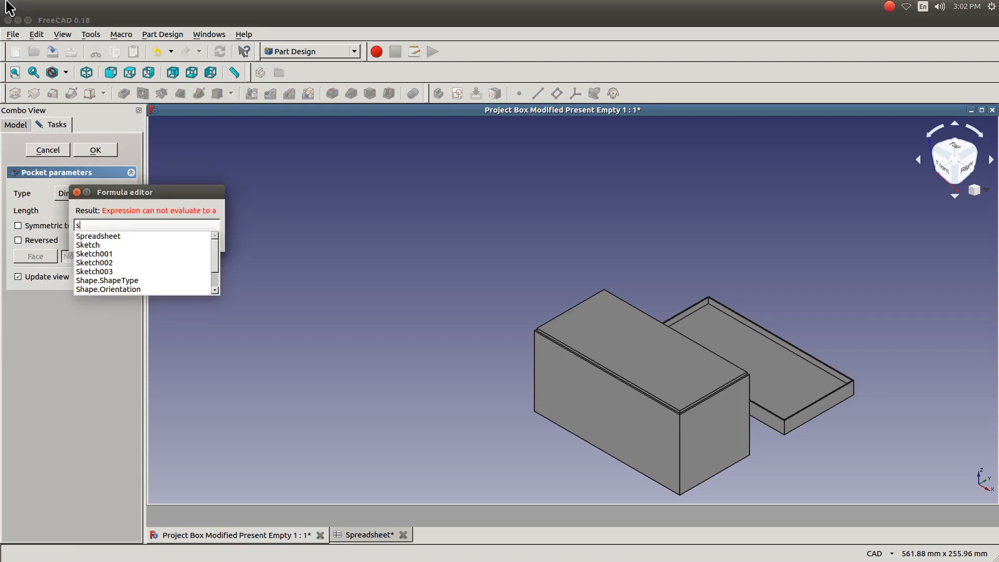
pyautogui.press('Down')
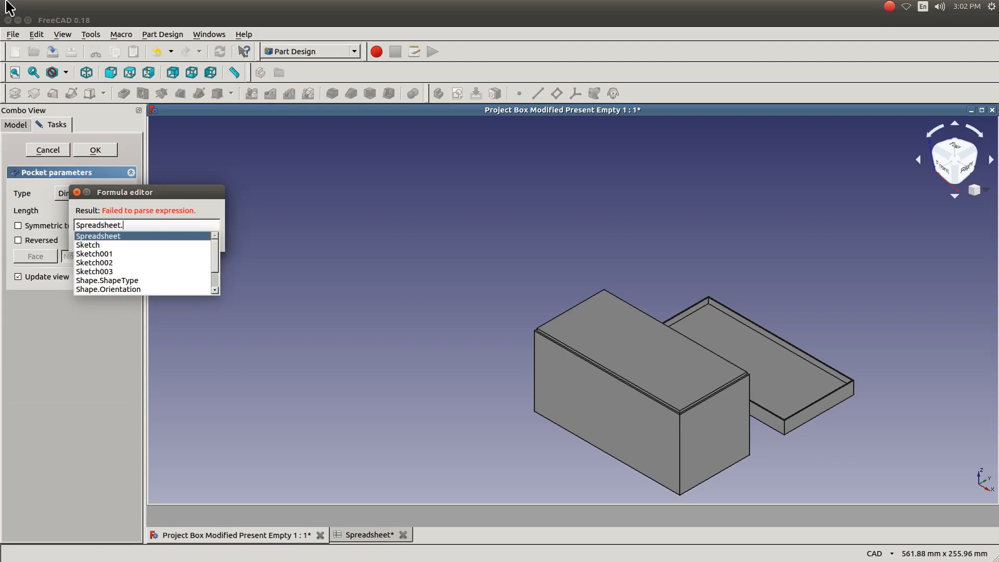
pyautogui.write('w')
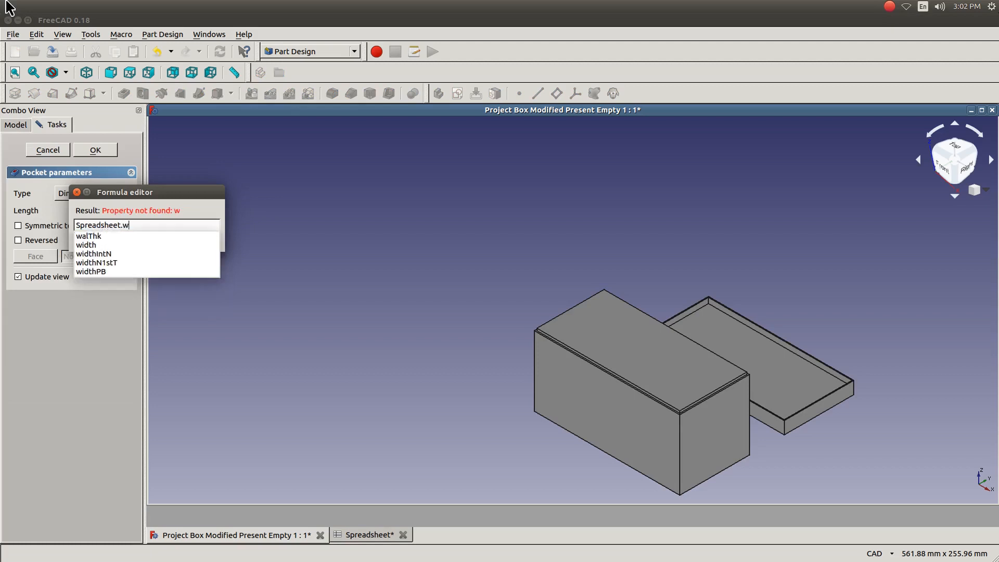
pyautogui.press('Down')
pyautogui.press('Return')
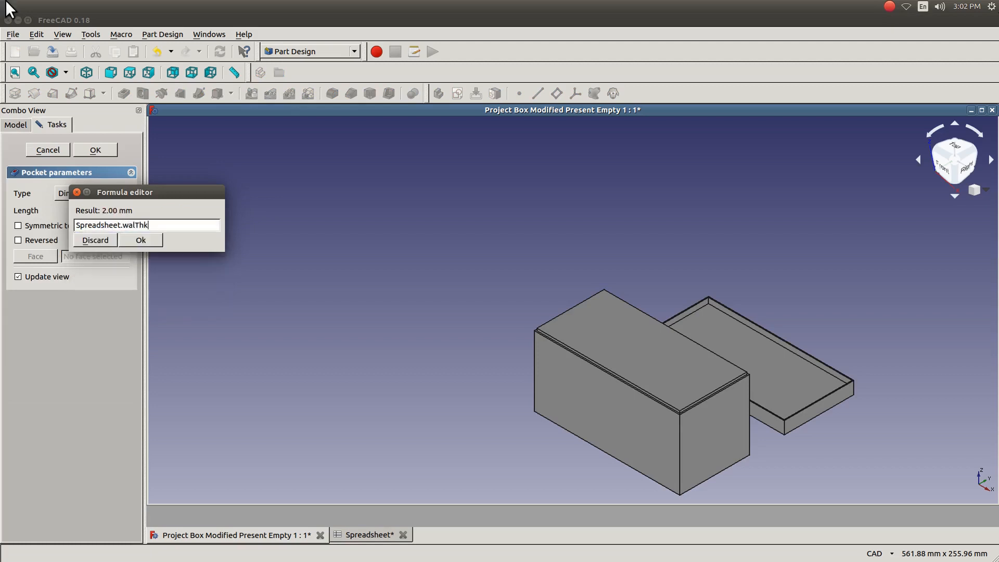
pyautogui.click(142, 239)
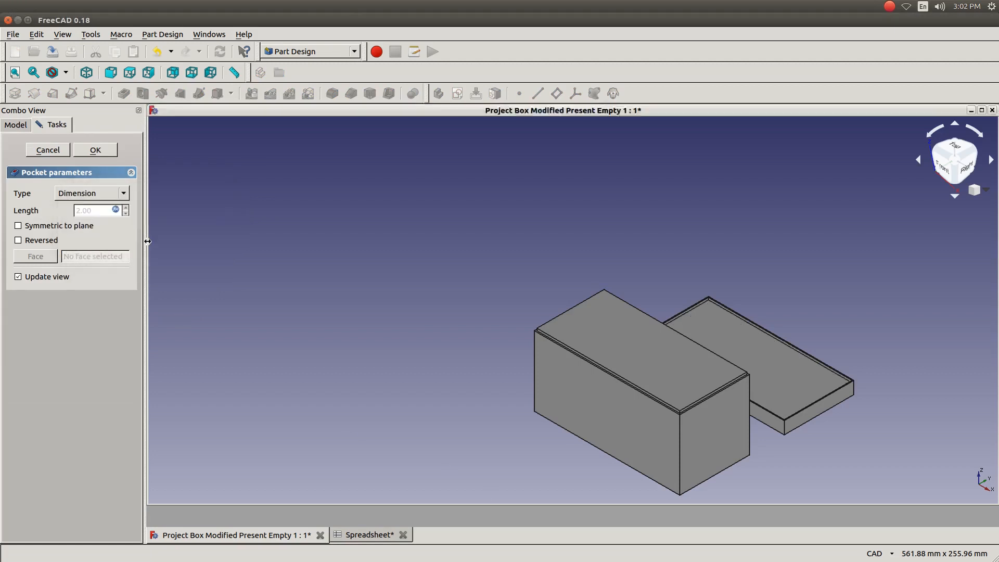
pyautogui.click(96, 152)
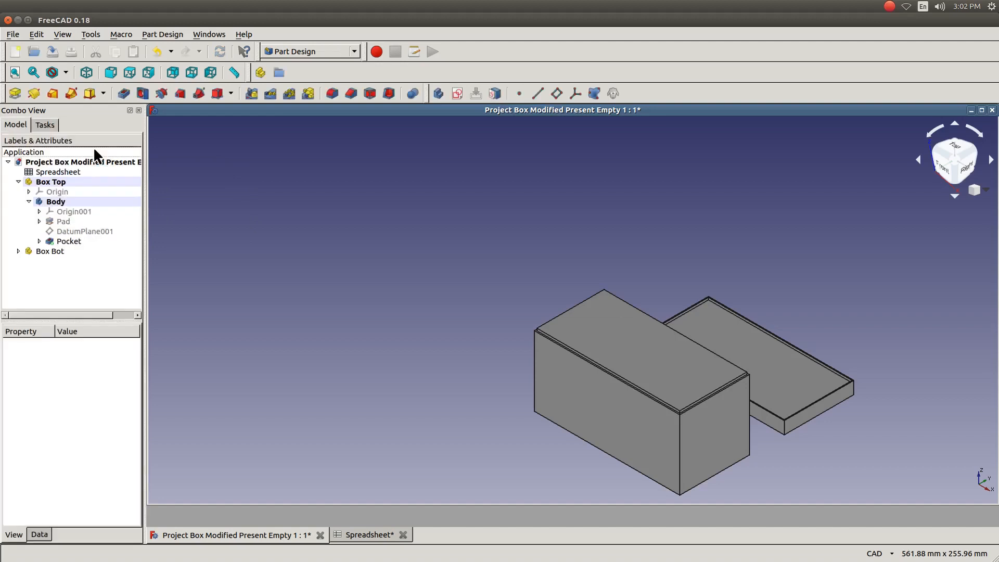